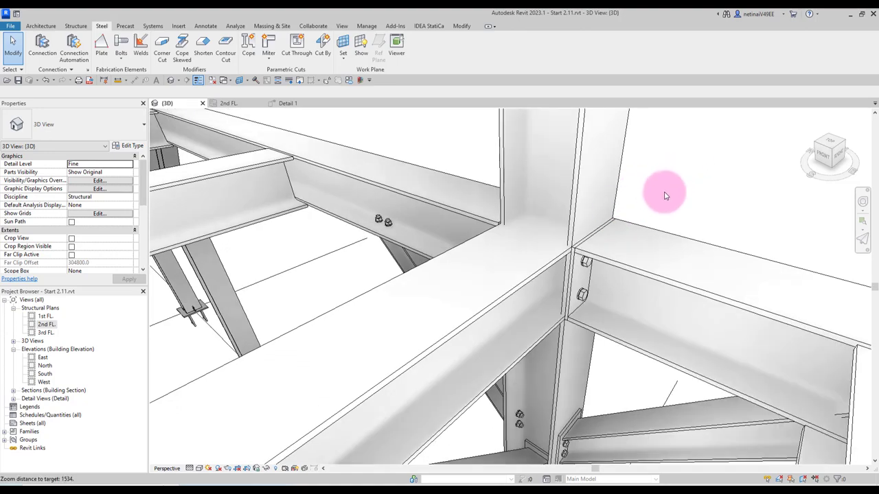
Select the beam running down-left from the steel column, orbiting and zooming to the joint
left_click(561, 261)
mouse_move(582, 265)
middle_mouse_down("shift")
mouse_move(609, 294)
mouse_move(567, 149)
middle_mouse_up("shift")
key("Escape")
scroll(604, 203, "up", 1)
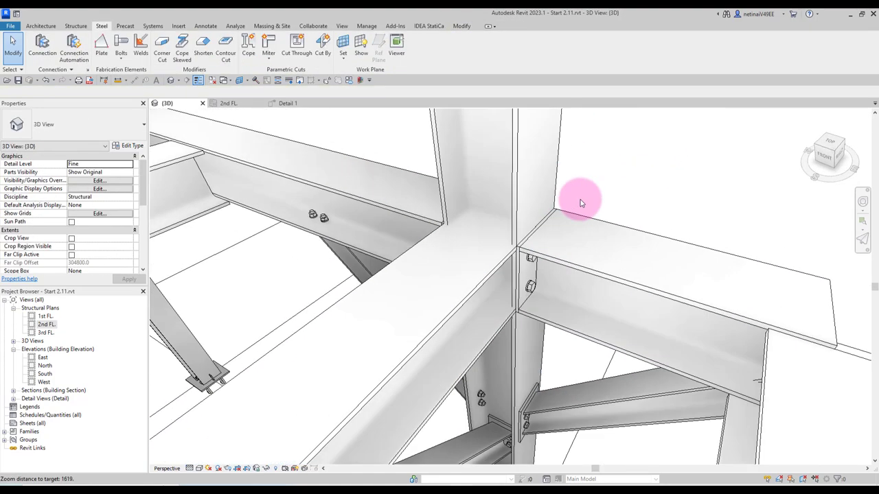
scroll(587, 207, "up", 1)
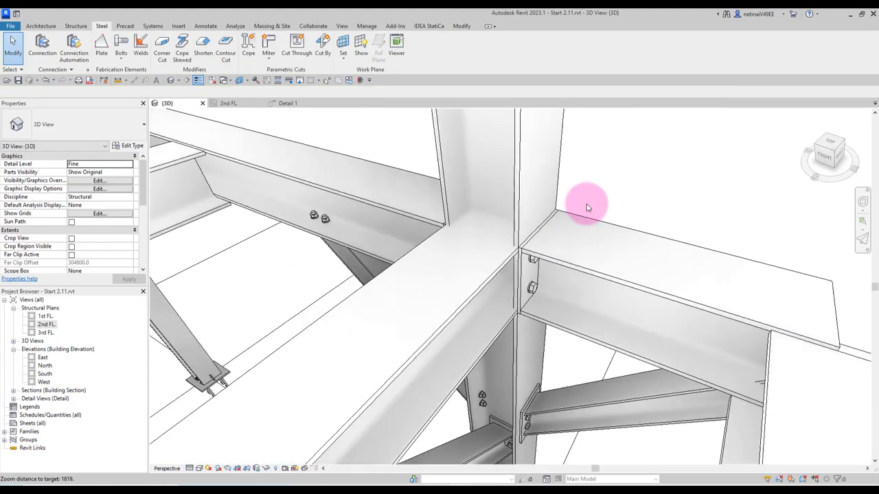
left_click(503, 261)
key("Escape")
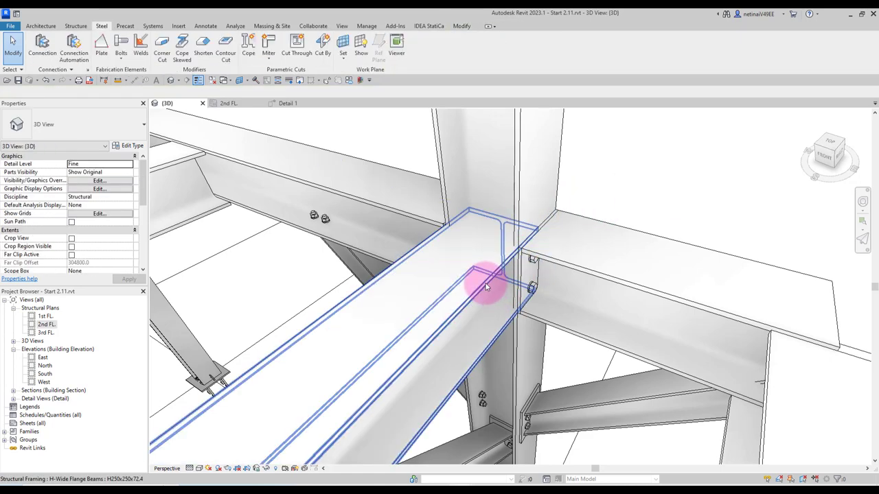
left_click(515, 288)
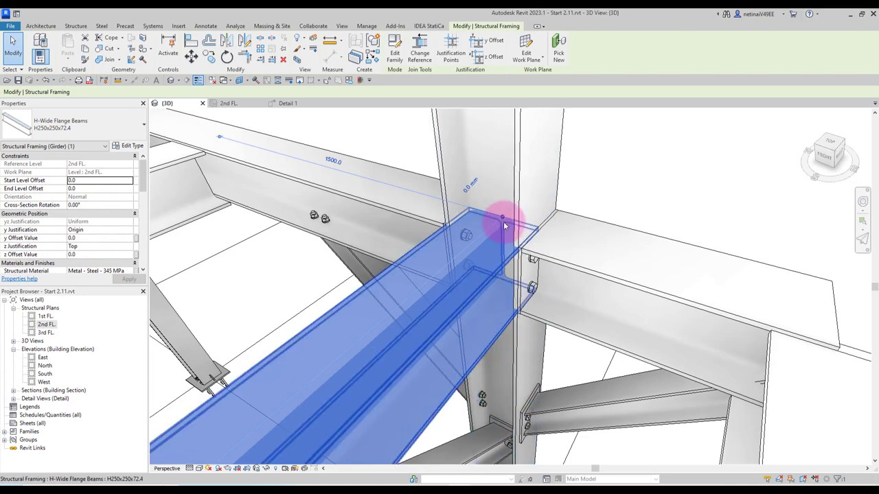
Check the beam in the 2nd FL. plan, then return to the 3D view
left_click(232, 107)
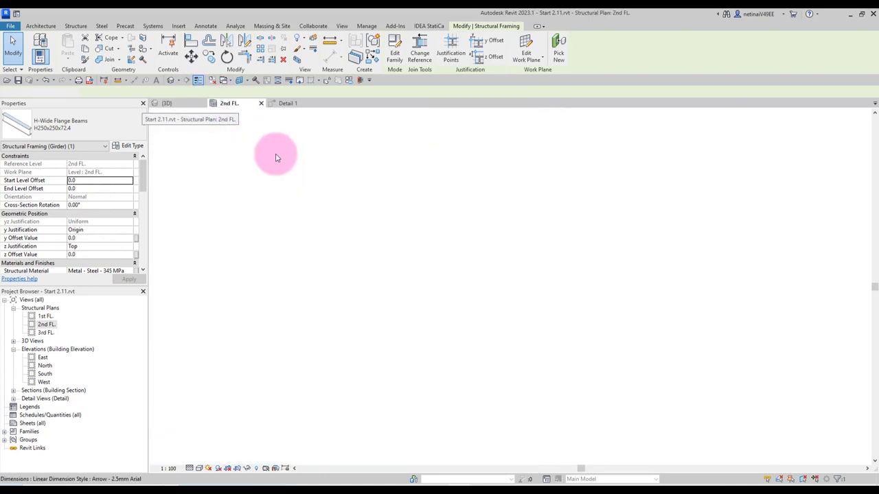
scroll(621, 182, "up", 2)
scroll(608, 201, "up", 3)
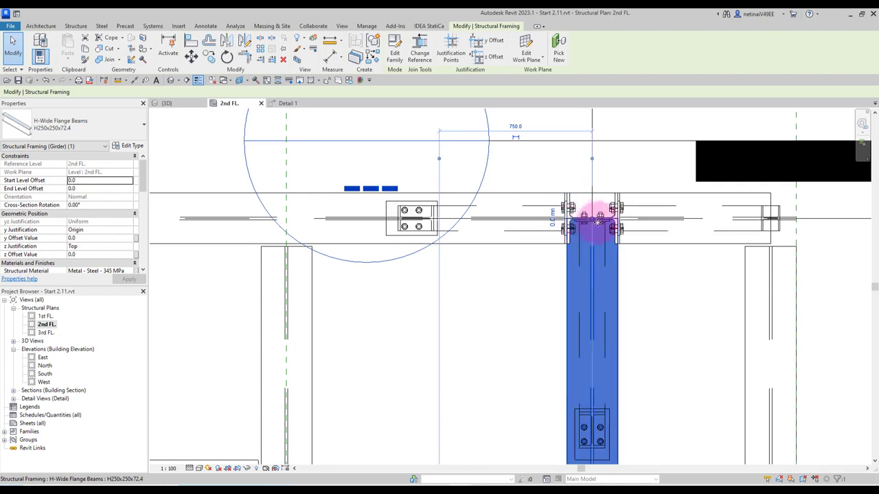
left_click(177, 106)
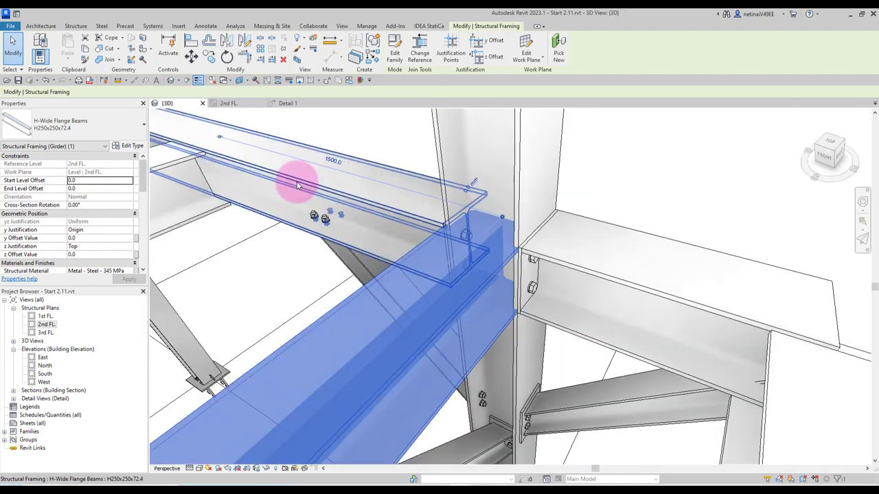
key("Escape")
scroll(614, 196, "up", 2)
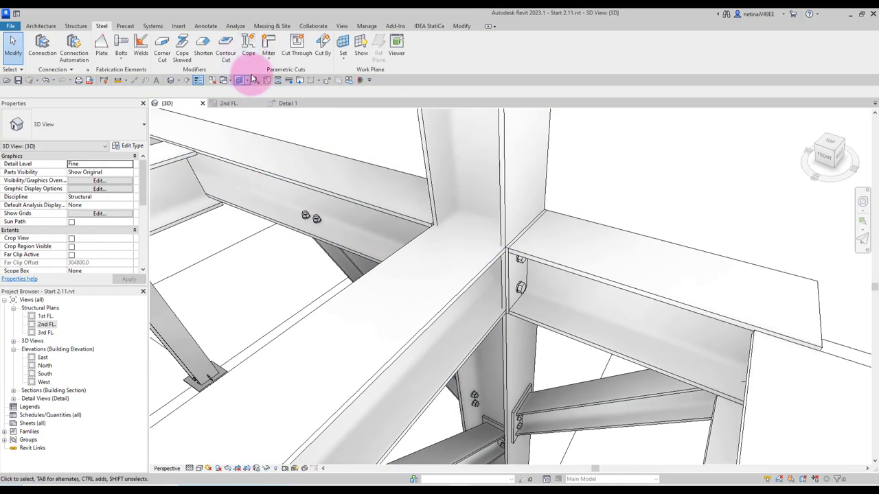
Cope the H250x250x72.4 beam end around the steel column and zoom into the joint
left_click(249, 50)
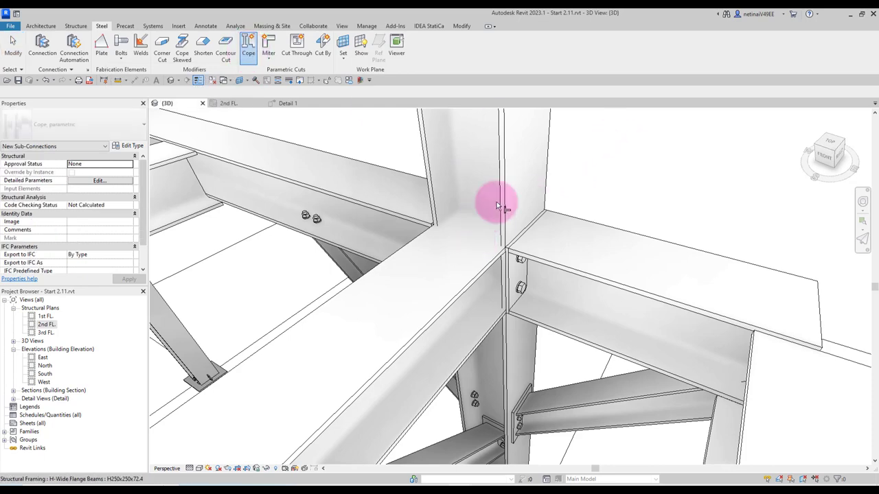
left_click(506, 187)
left_click(463, 286)
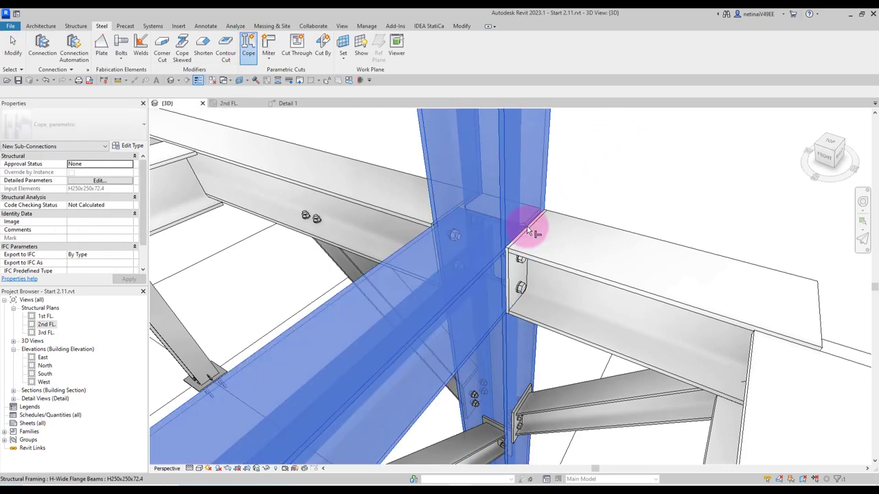
key("Return")
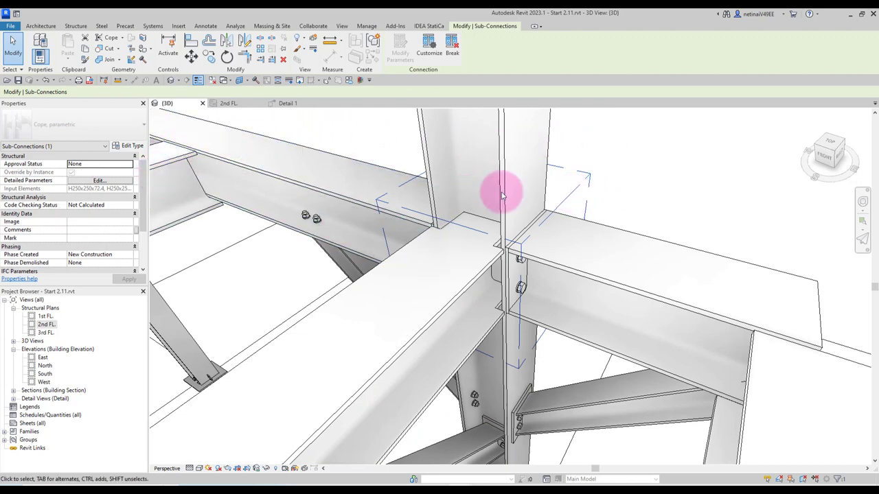
scroll(506, 230, "up", 4)
scroll(508, 233, "down", 2)
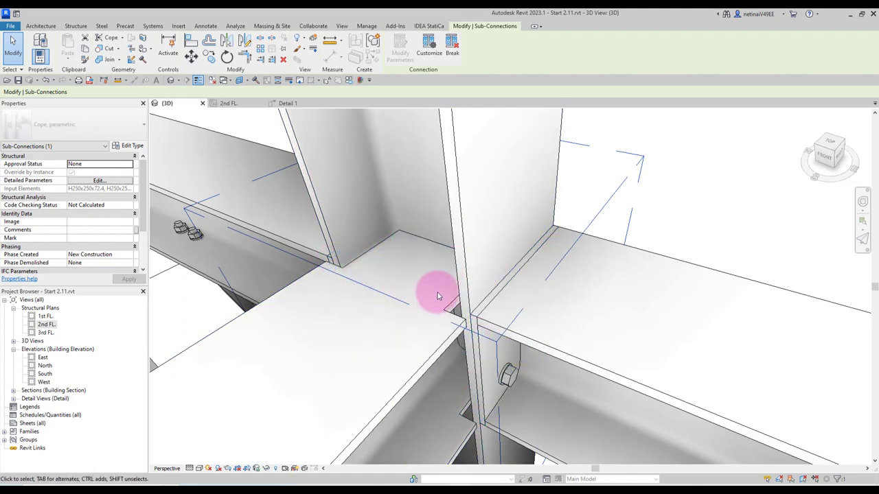
left_click(239, 105)
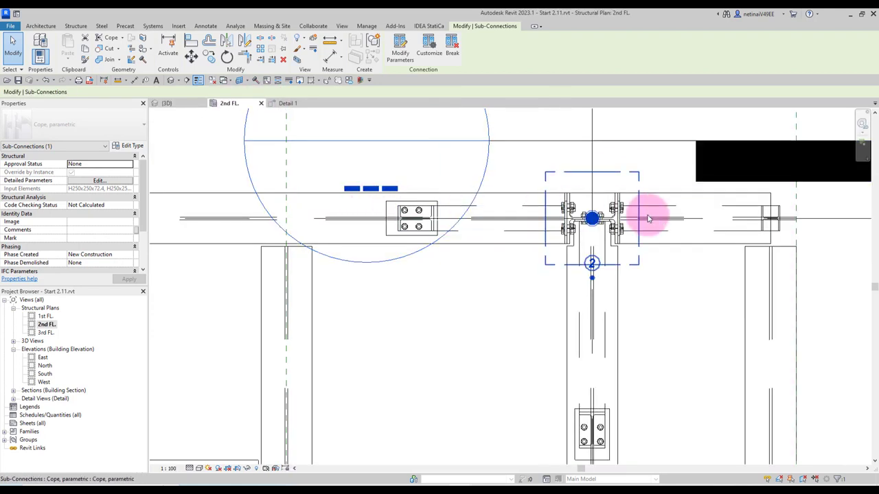
scroll(622, 222, "up", 2)
scroll(594, 230, "up", 2)
scroll(593, 230, "up", 1)
scroll(563, 235, "up", 1)
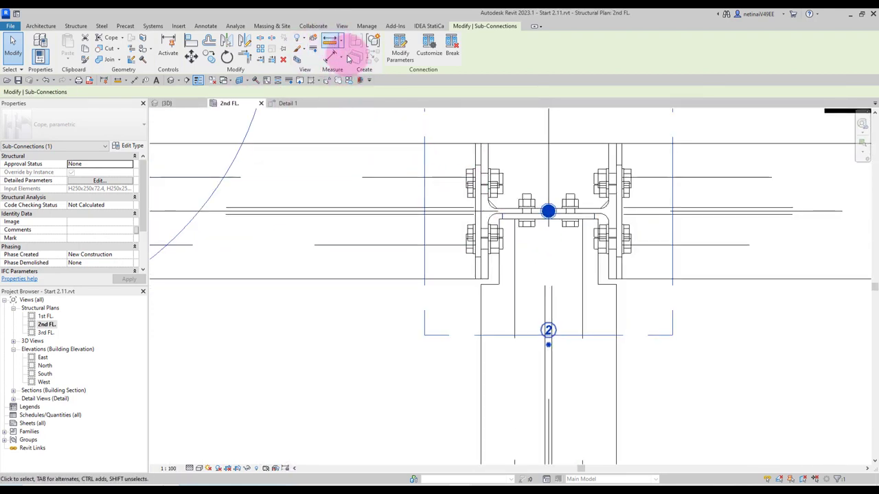
left_click(331, 42)
left_click(503, 216)
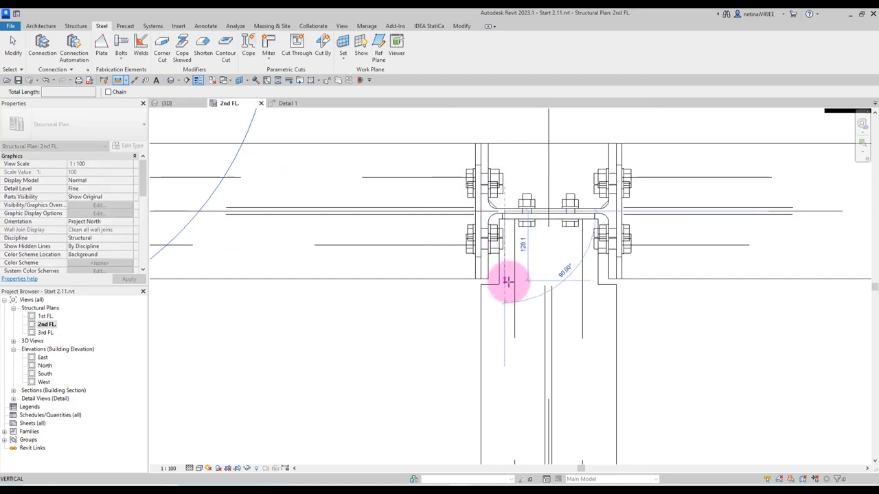
scroll(511, 276, "up", 3)
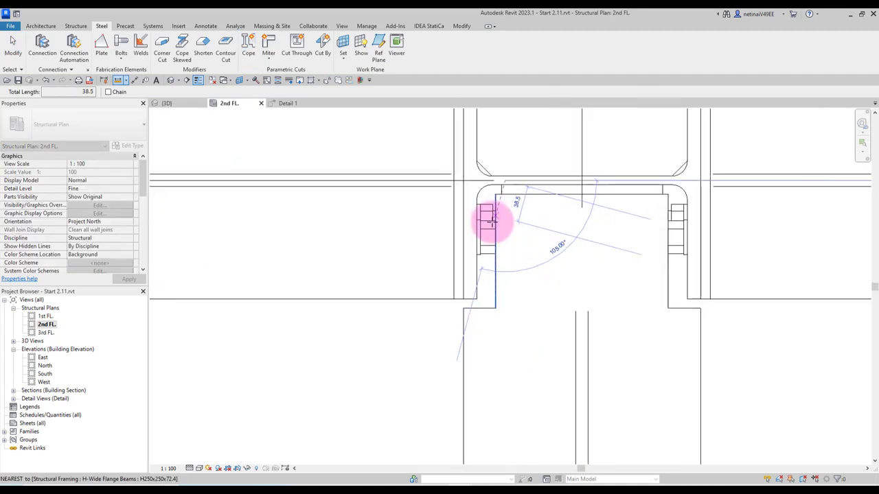
key("Escape")
key("Escape")
left_click(118, 81)
scroll(480, 187, "up", 1)
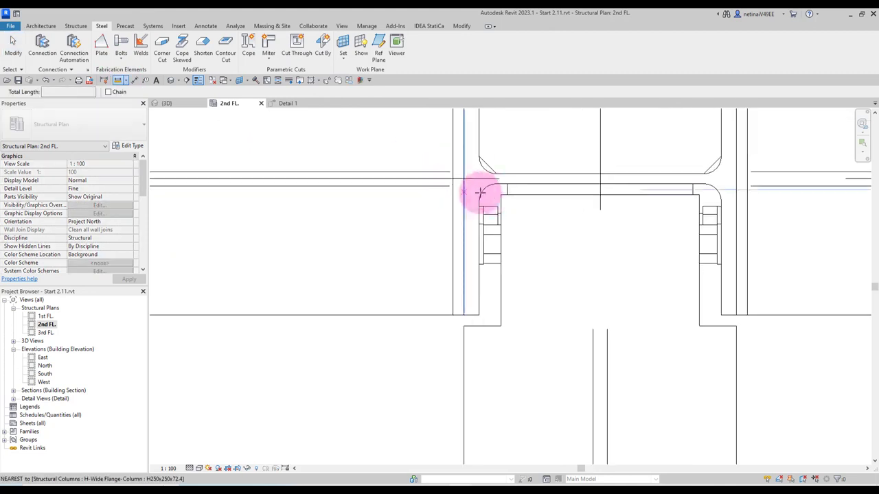
left_click(496, 184)
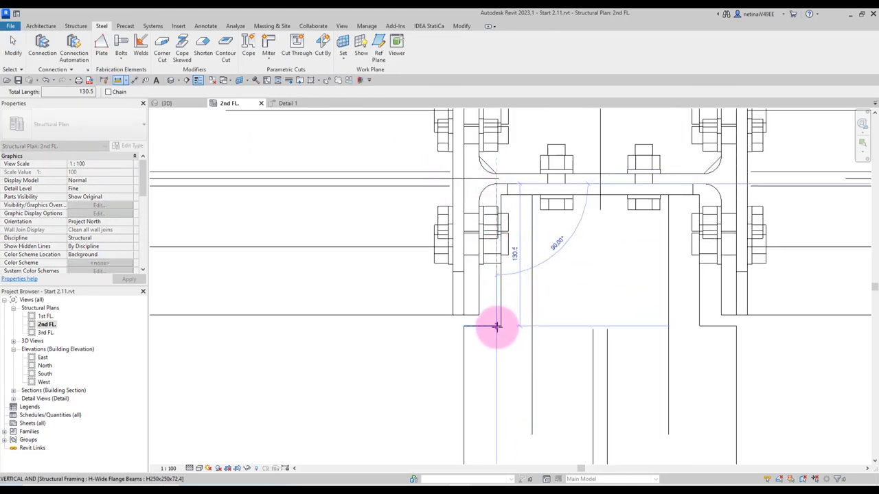
key("Escape")
key("Escape")
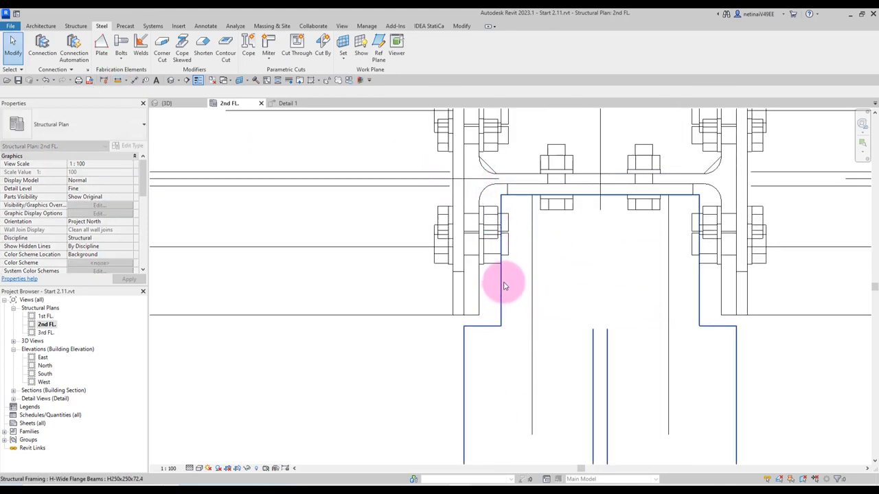
scroll(506, 278, "down", 6)
Select the cope sub-connection at the joint in the 3D view
left_click(161, 103)
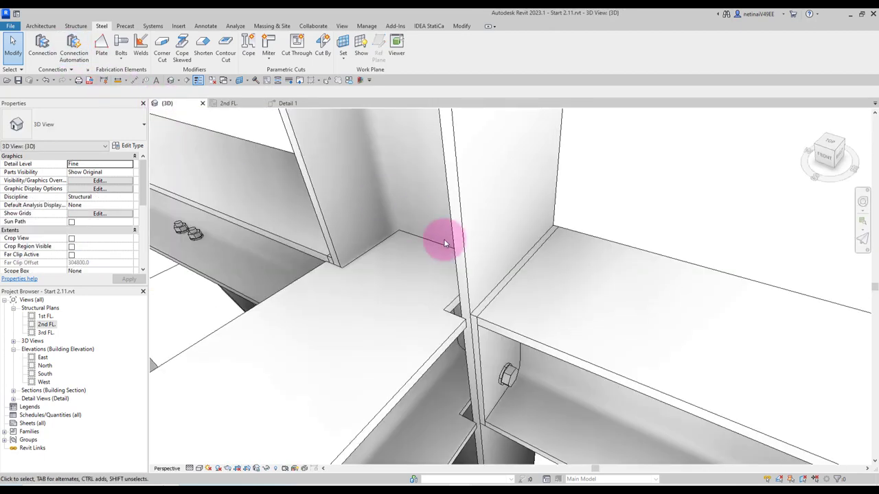
scroll(447, 237, "down", 4)
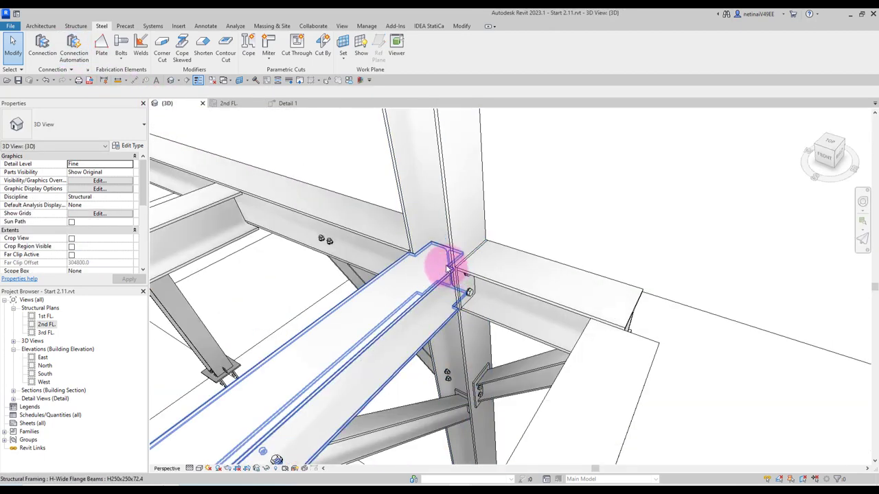
left_click(447, 263)
scroll(521, 220, "up", 3)
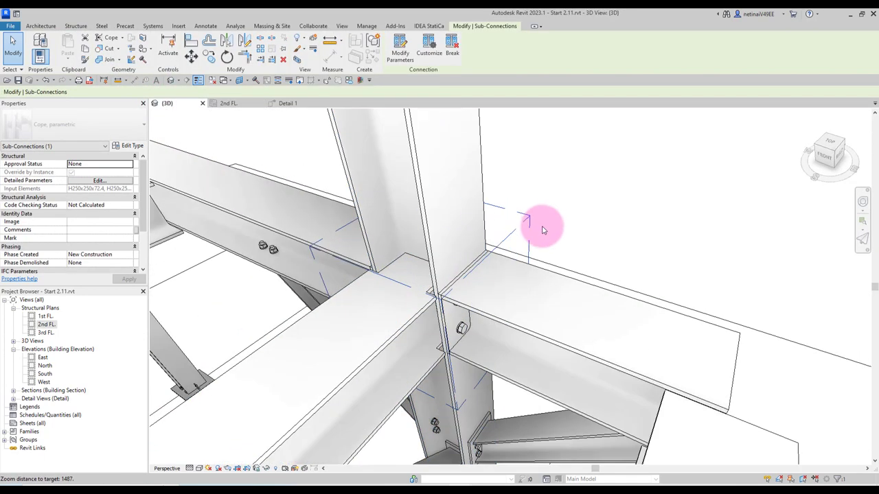
middle_click_drag(542, 230, 588, 228, "shift")
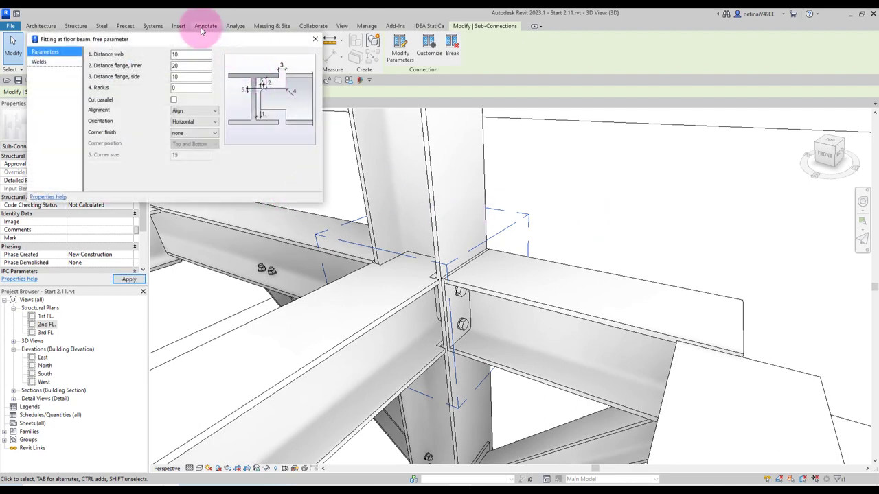
Set the fitting to web distance 135, flange inner 20, side 10 and radius 0
mouse_move(192, 34)
left_mouse_down()
mouse_move(332, 74)
mouse_move(729, 149)
left_mouse_up()
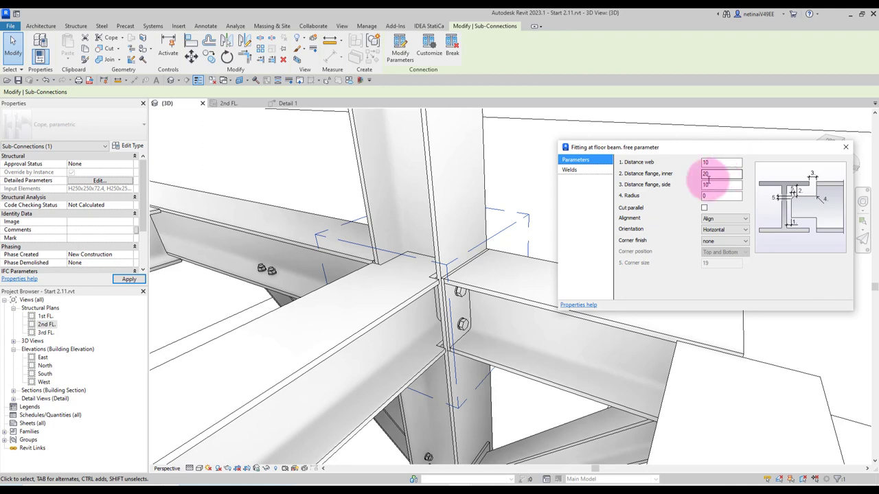
left_click(383, 306)
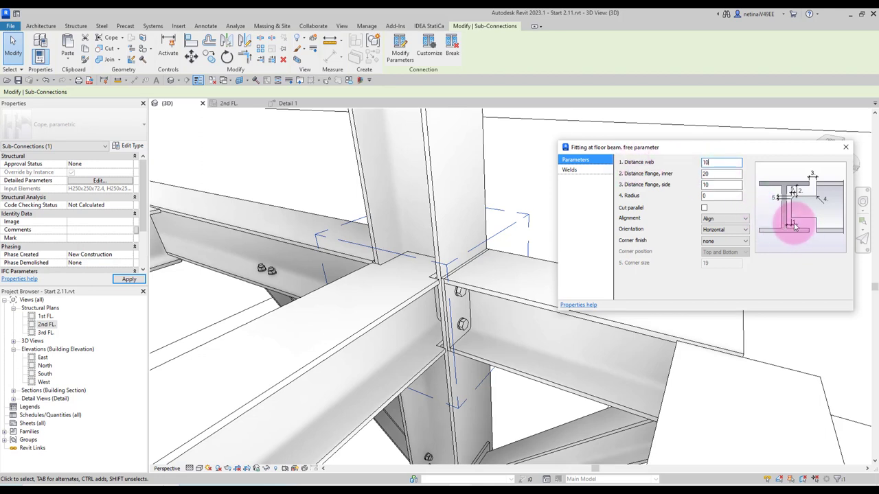
left_click(709, 161)
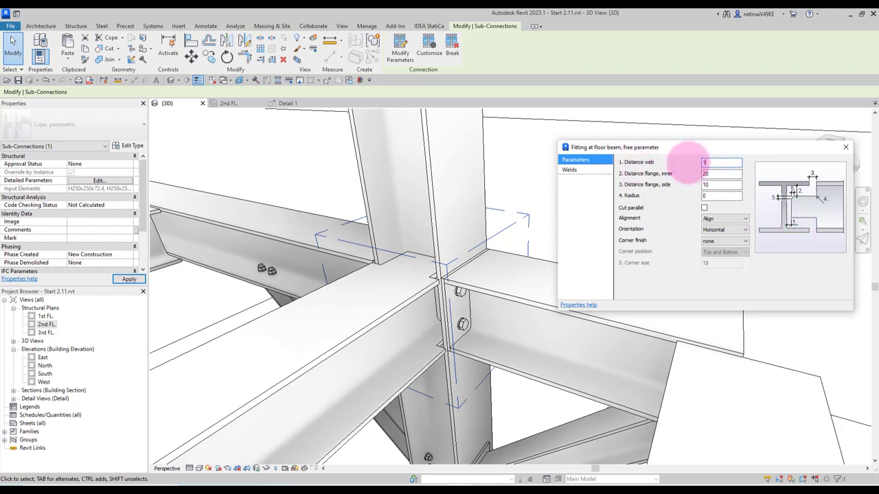
type("35")
left_click(719, 174)
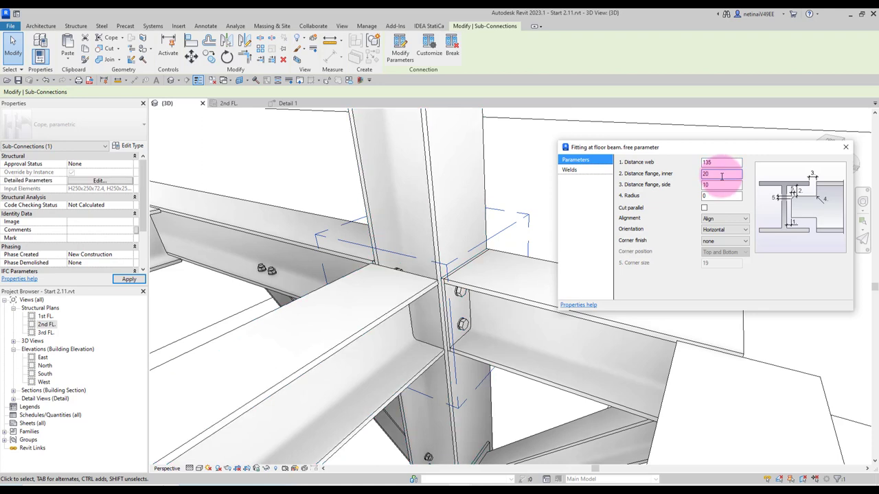
left_click(409, 312)
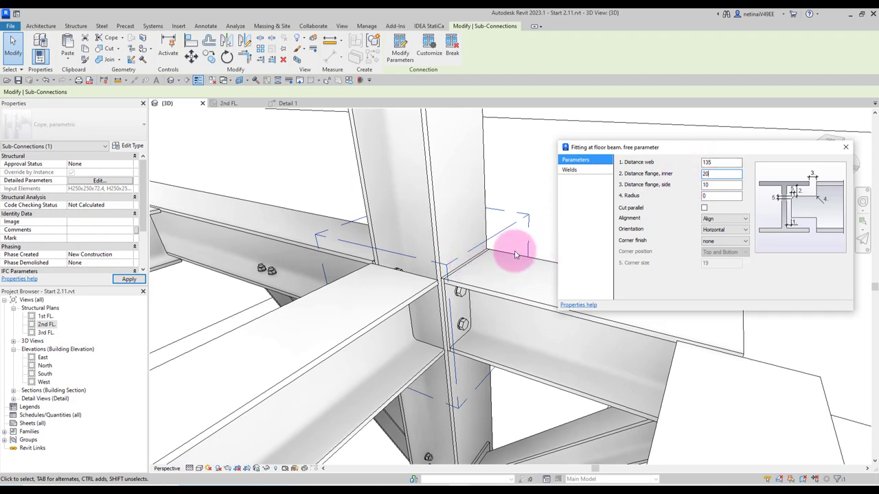
left_click(723, 198)
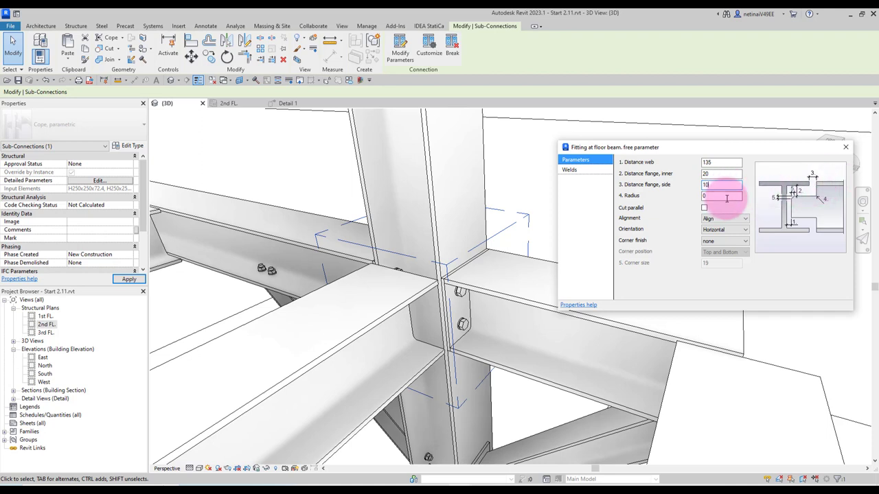
left_click(844, 147)
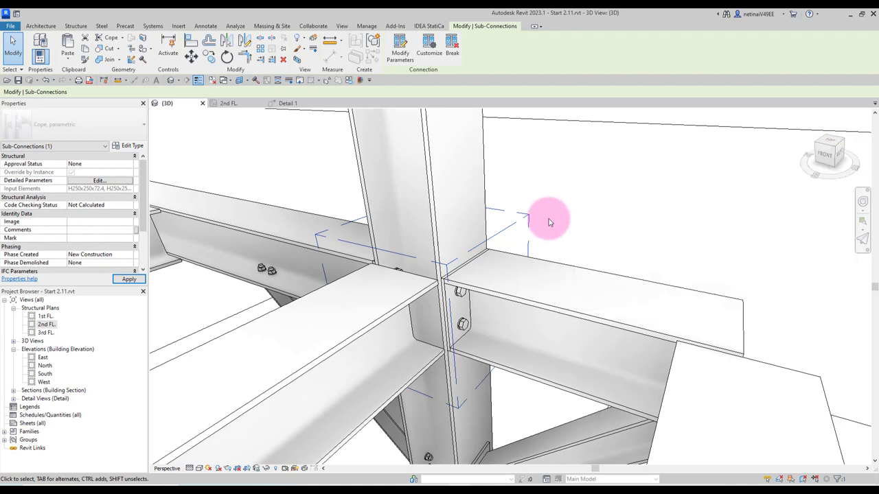
left_click(598, 212)
Orbit to the beam junction and set the view detail level to Medium
scroll(578, 294, "up", 5)
mouse_move(578, 294)
middle_mouse_down("shift")
mouse_move(655, 317)
mouse_move(558, 281)
mouse_move(553, 243)
mouse_move(569, 270)
mouse_move(665, 285)
mouse_move(778, 279)
middle_mouse_up("shift")
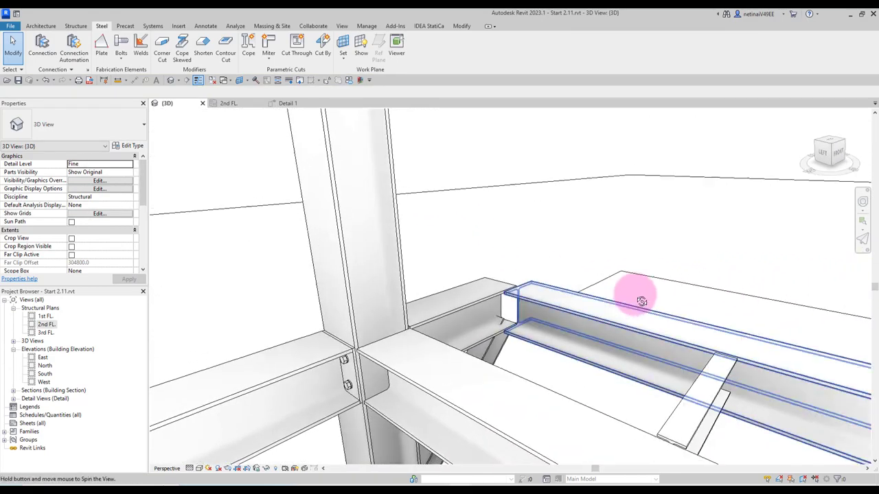
scroll(628, 294, "up", 3)
middle_click_drag(479, 316, 506, 284)
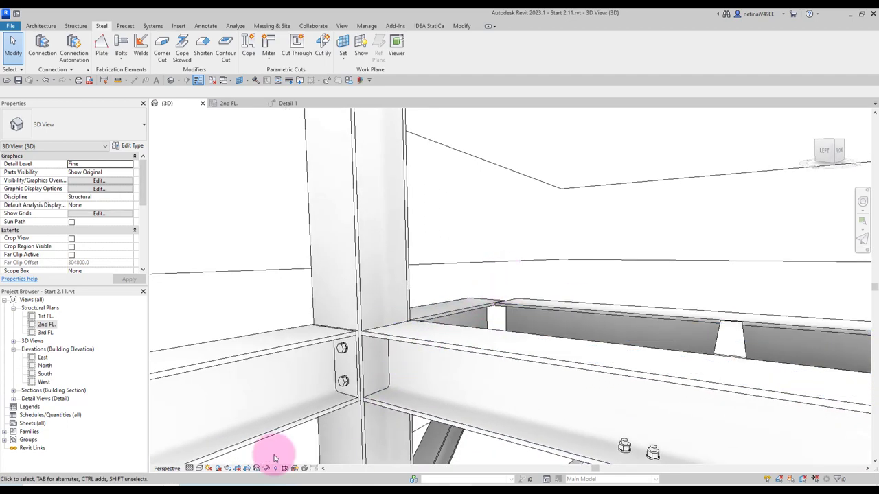
left_click(192, 469)
left_click(199, 443)
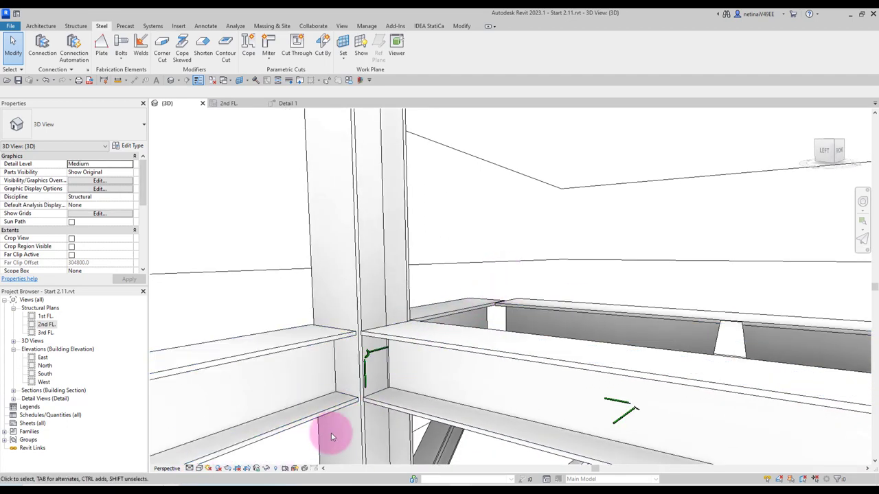
scroll(343, 425, "up", 3)
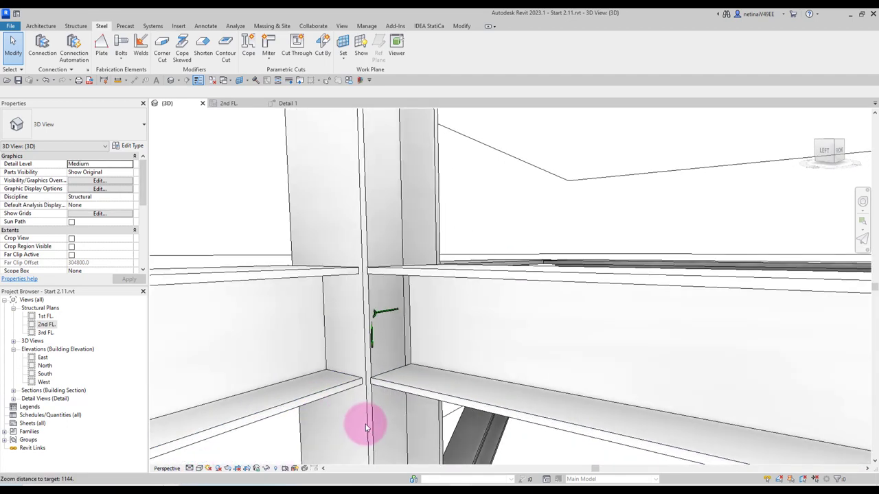
Sketch a 270 × 180 steel plate on the beam web face
left_click(101, 45)
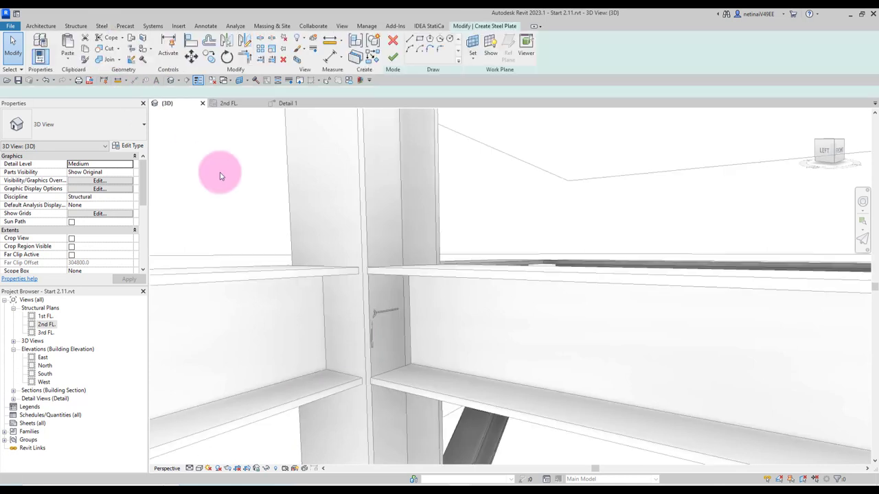
left_click(471, 59)
left_click(455, 89)
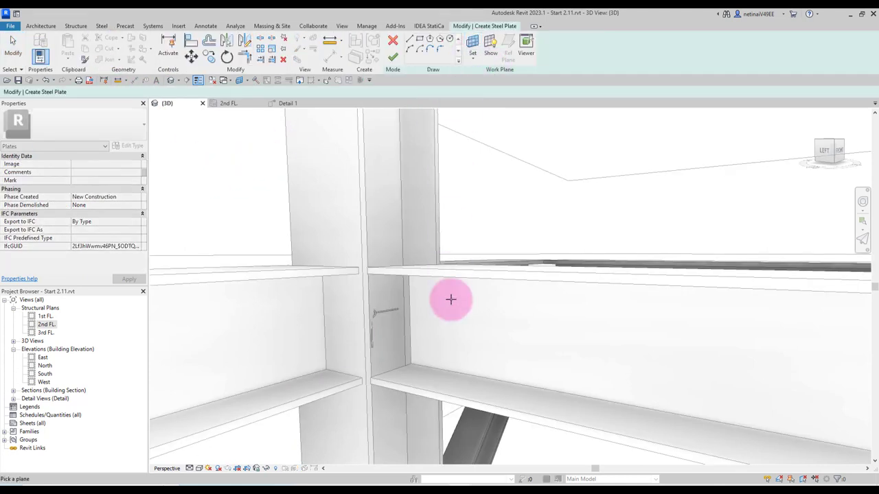
left_click(431, 367)
left_click(420, 39)
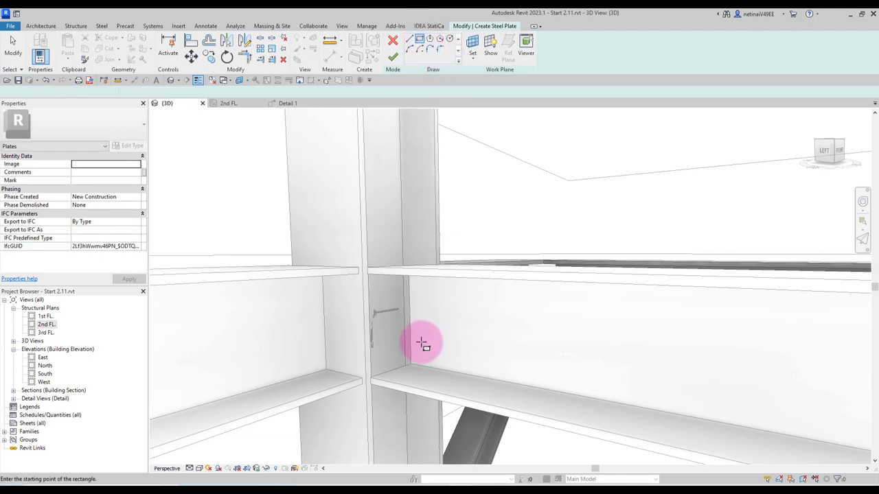
left_click(412, 353)
left_click(549, 294)
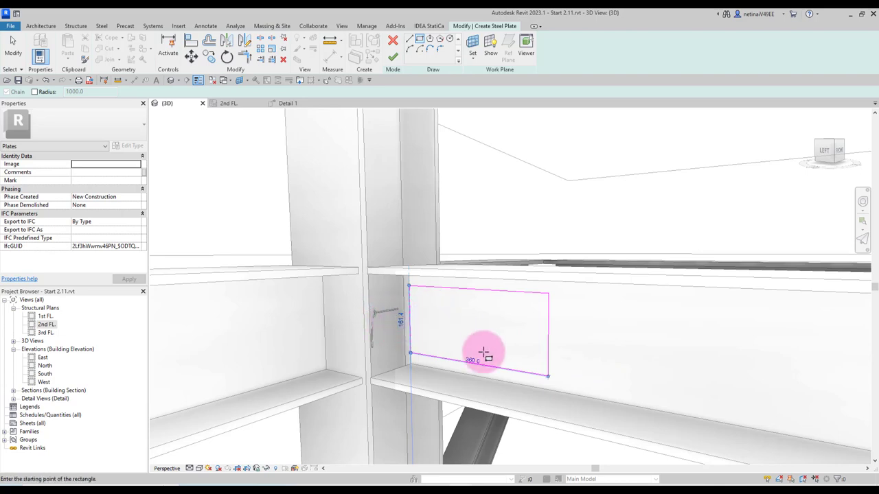
left_click(401, 460)
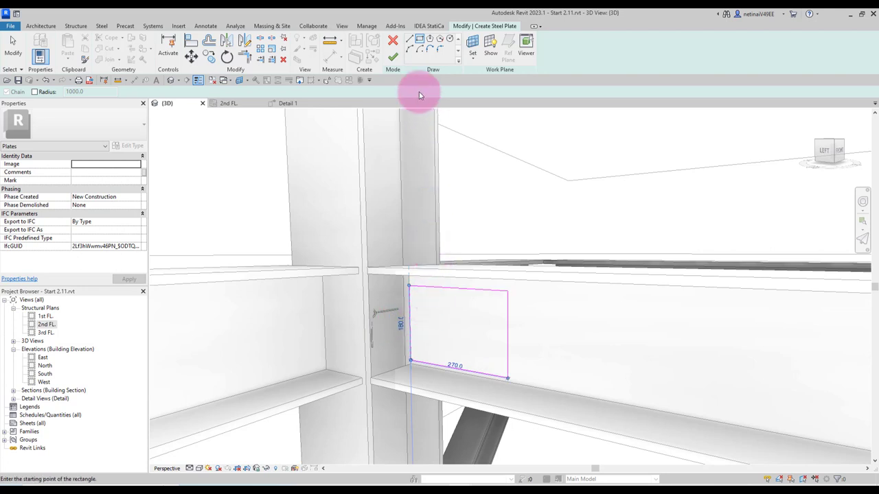
left_click(392, 57)
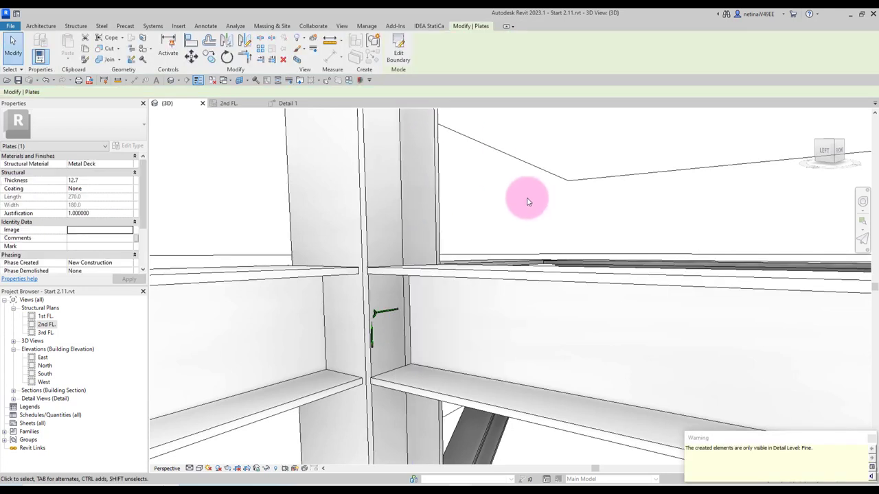
Set the detail level back to Fine and go to the 2nd FL. plan
left_click(200, 458)
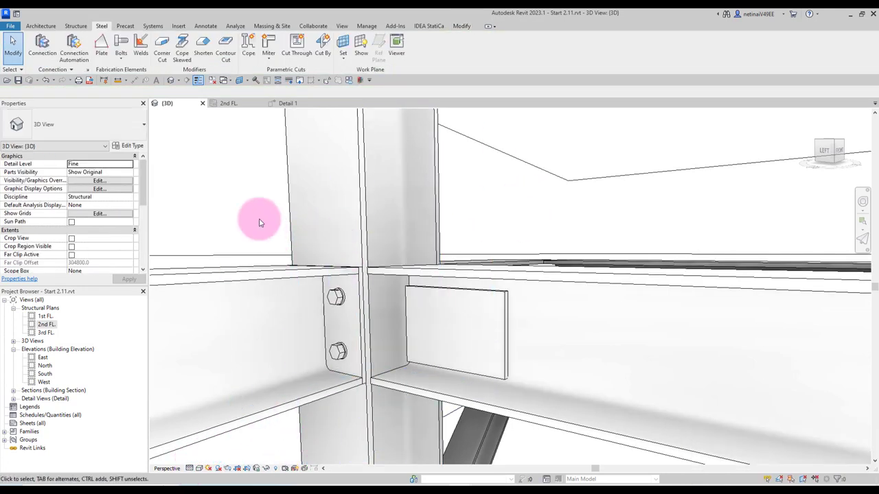
left_click(526, 281)
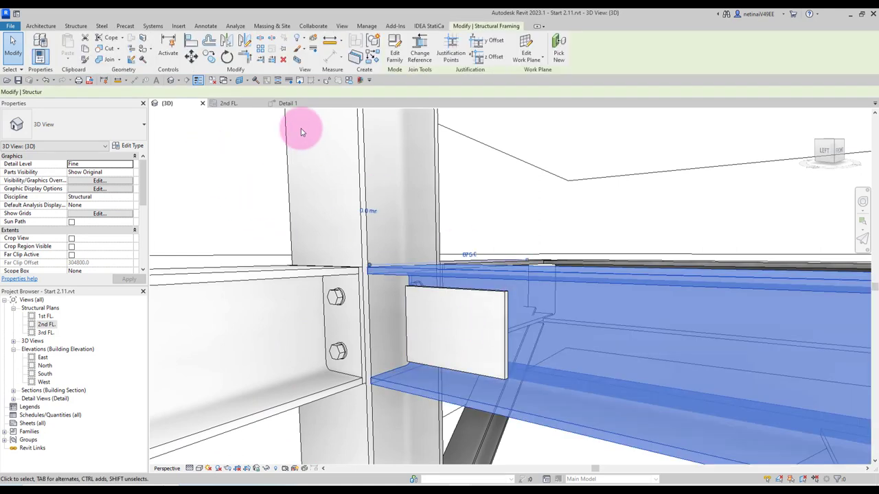
left_click(226, 103)
scroll(402, 240, "down", 2)
Rotate the detail callout 90° and drag it across the beam joint
scroll(476, 291, "down", 2)
key("Escape")
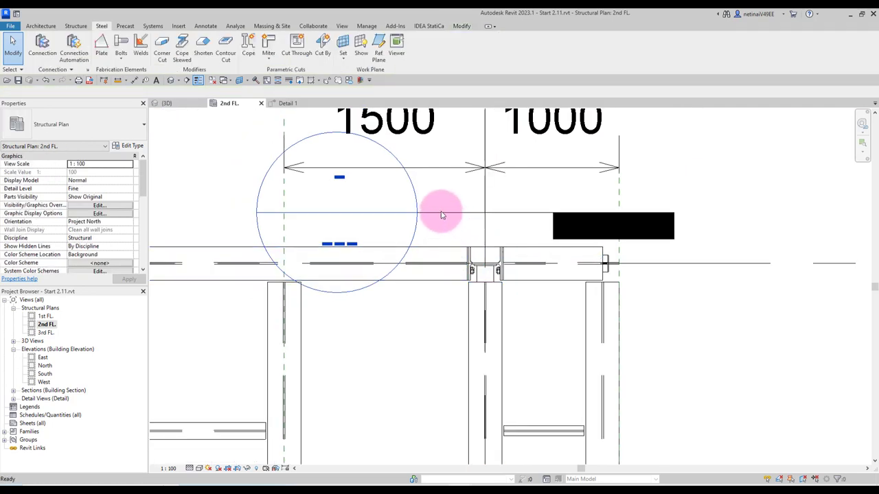
left_click(442, 215)
scroll(451, 236, "down", 1)
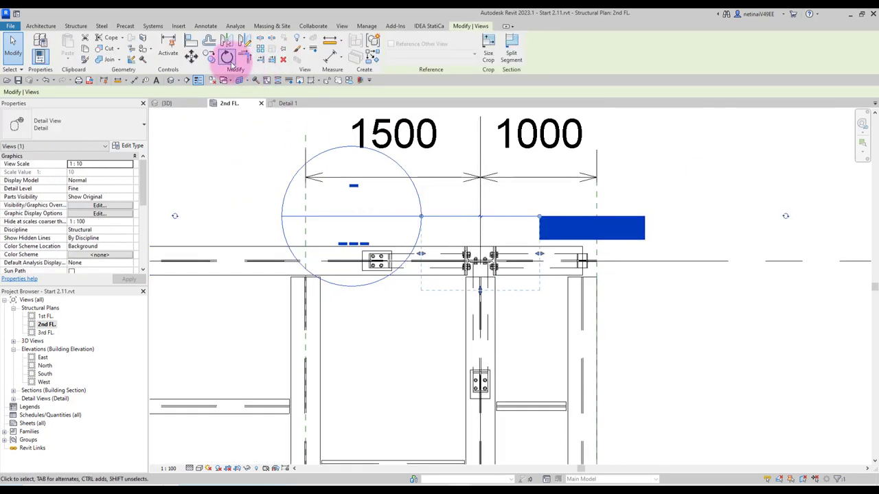
left_click(227, 57)
scroll(480, 258, "down", 2)
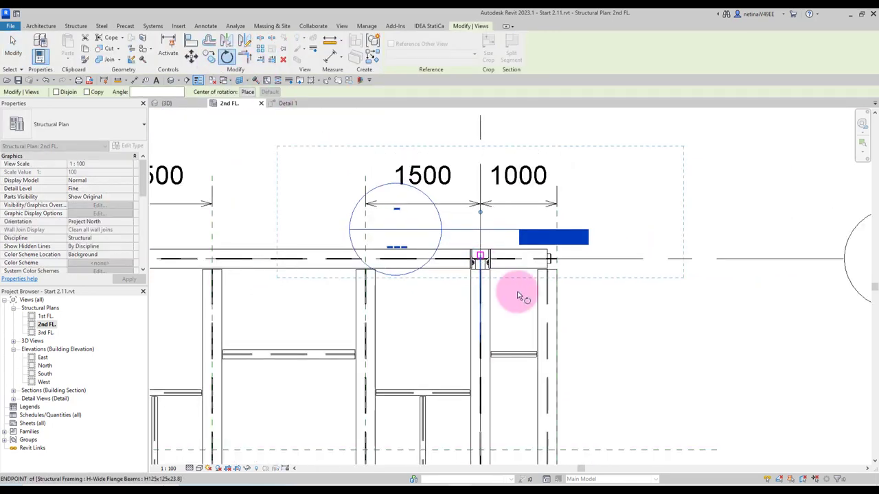
left_click(583, 335)
left_click(637, 233)
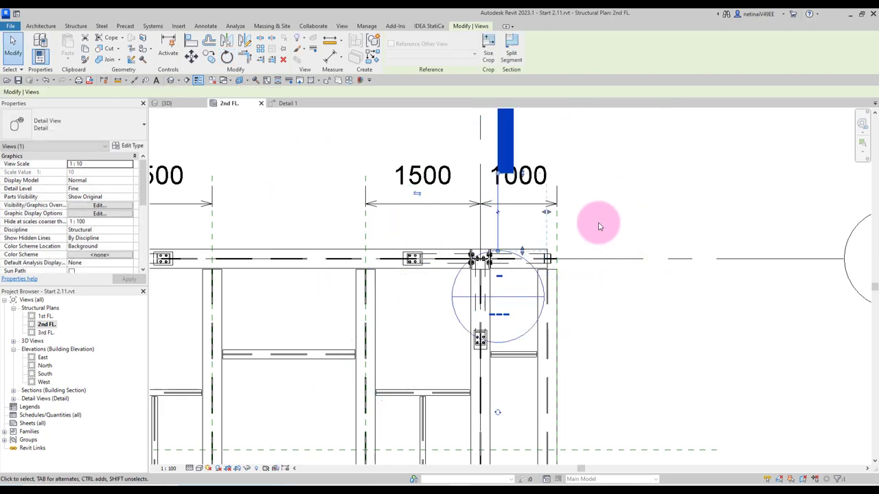
scroll(487, 241, "up", 2)
mouse_move(462, 231)
left_mouse_down()
mouse_move(383, 284)
mouse_move(396, 314)
left_mouse_up()
Set the 2nd FL. plan's view scale to 1:50
left_click(168, 468)
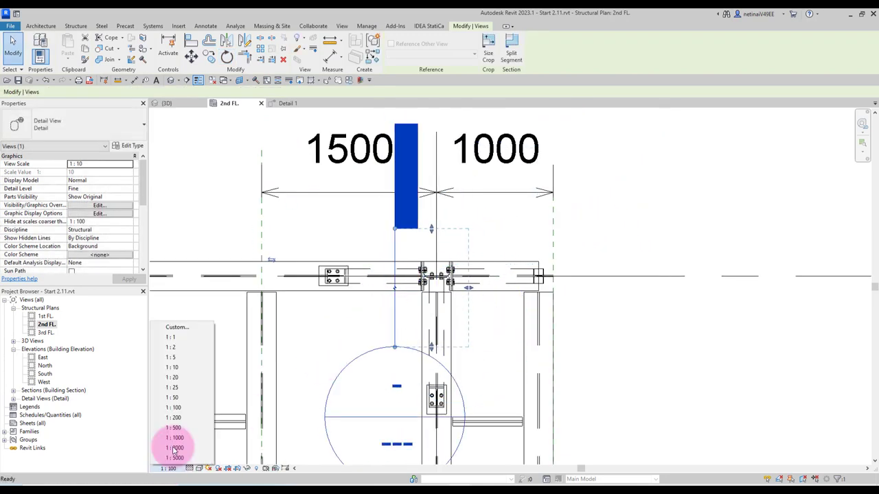
left_click(176, 397)
left_click(284, 383)
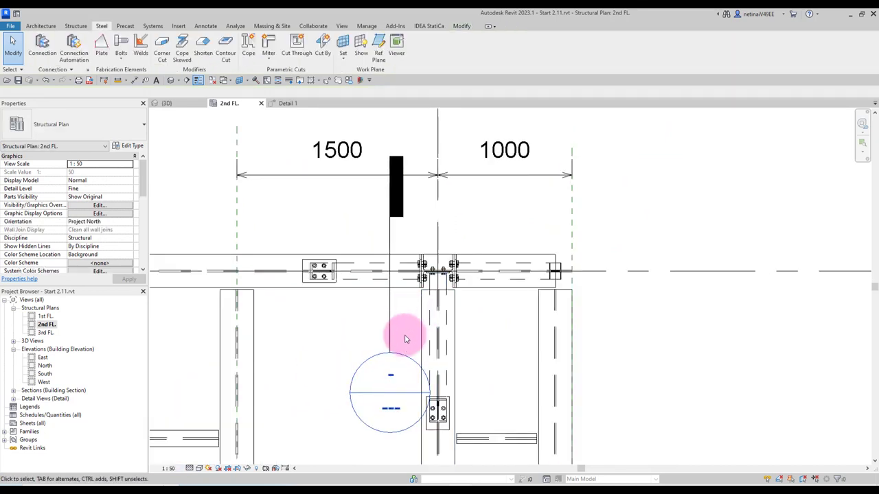
Open the Detail 1 view at 1:10 and select the plate, cancelling an attempted move
double_click(413, 361)
scroll(434, 313, "down", 3)
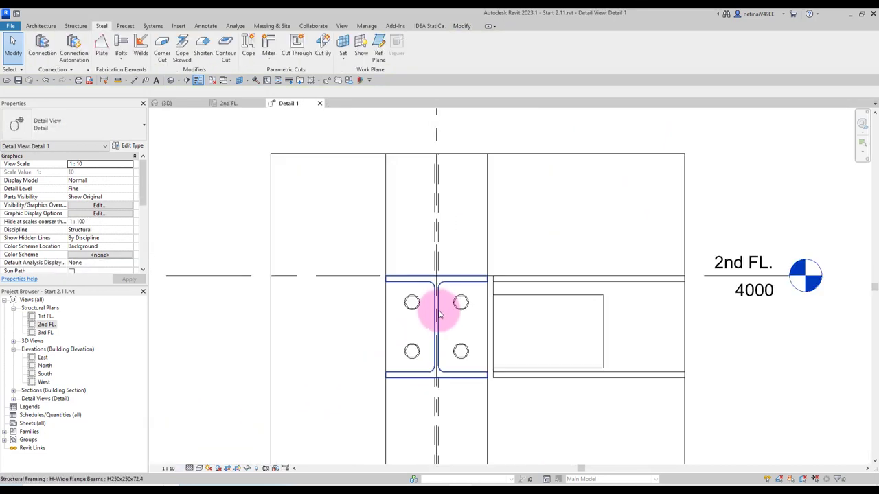
scroll(572, 303, "up", 1)
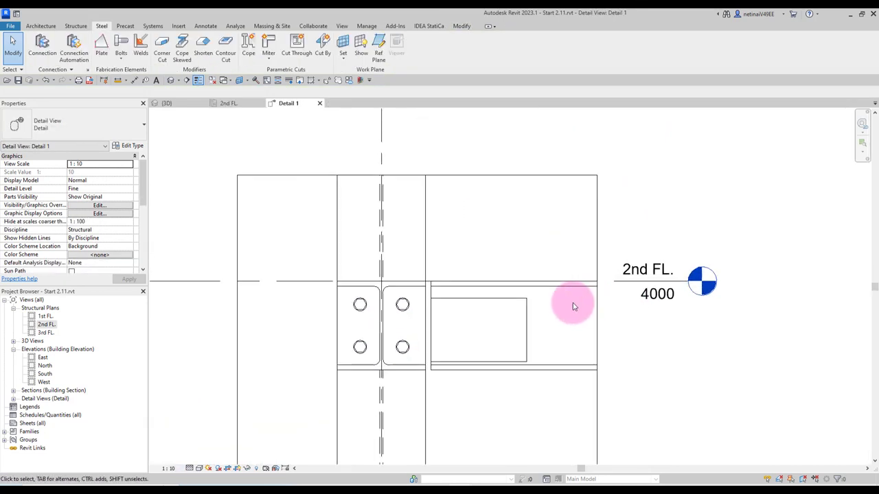
left_click(514, 302)
left_click(192, 57)
scroll(469, 293, "up", 2)
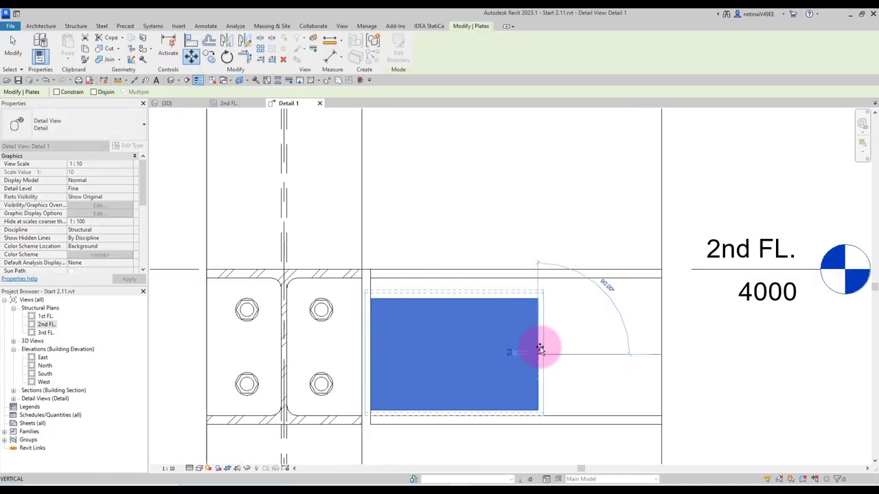
key("Escape")
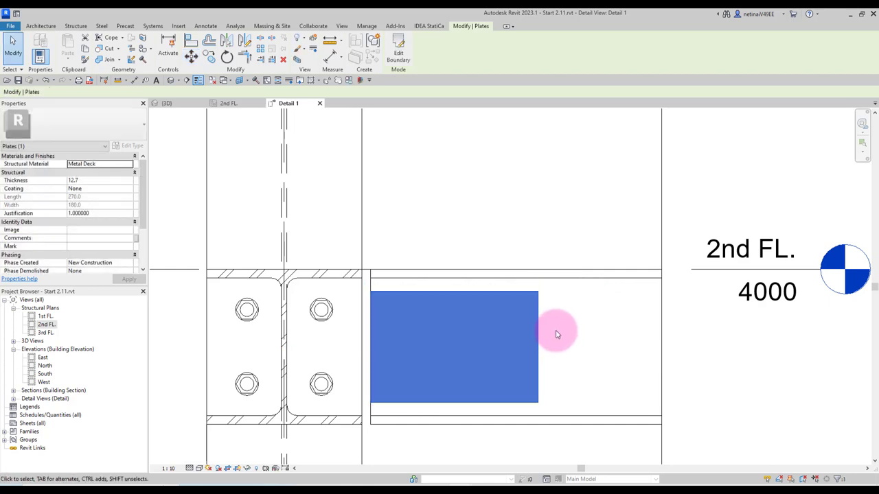
key("Escape")
scroll(554, 334, "down", 2)
scroll(543, 372, "up", 1)
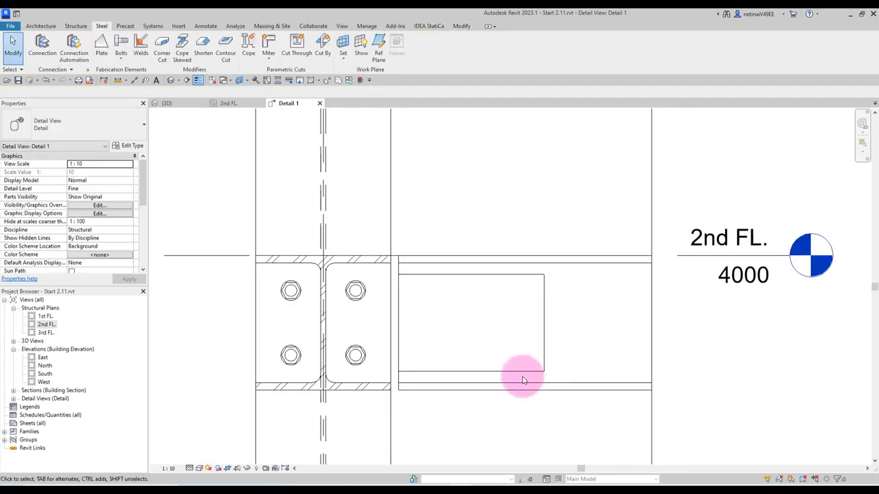
Begin a bolt pattern joining plate and beam, then cancel it without adding bolts
left_click(122, 53)
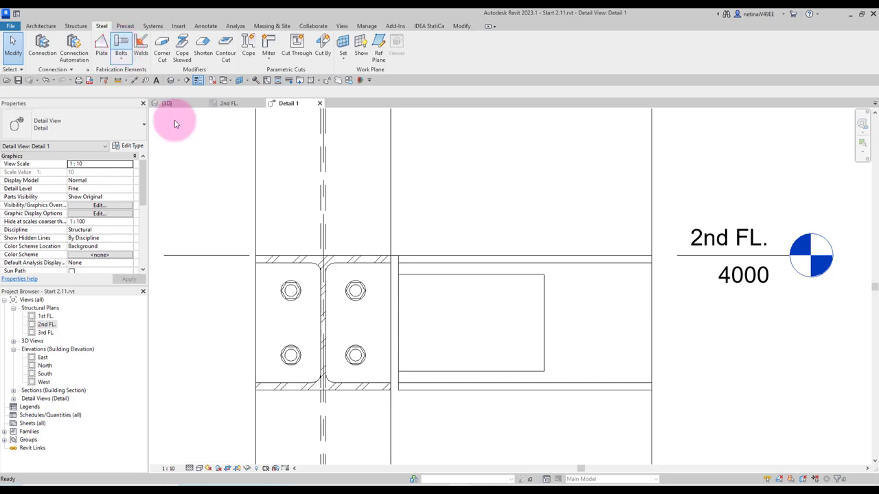
left_click(497, 280)
left_click(482, 255, "ctrl")
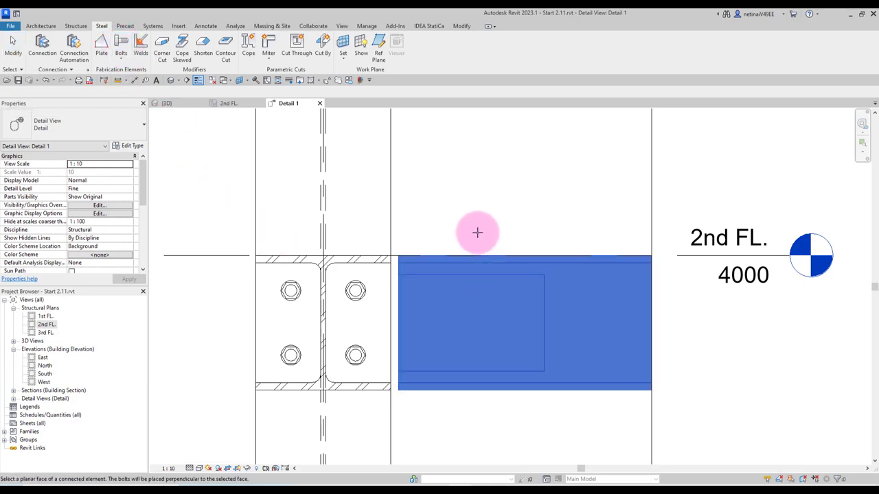
left_click(481, 276)
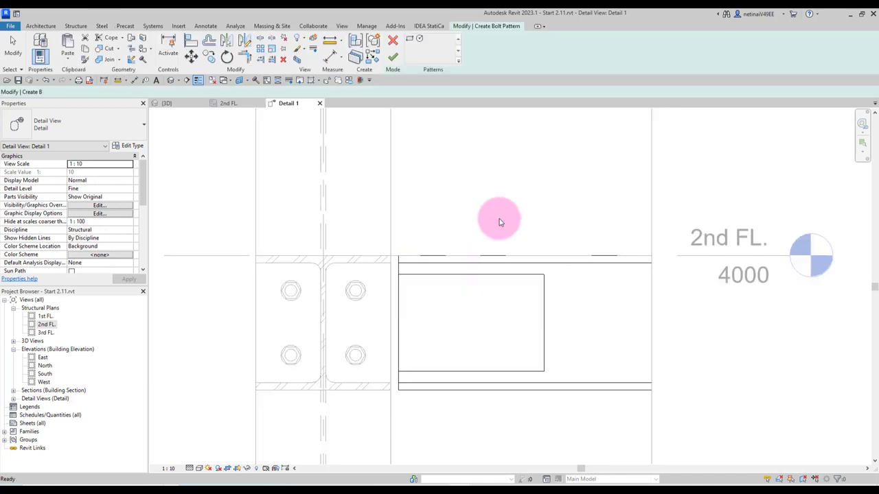
left_click(409, 40)
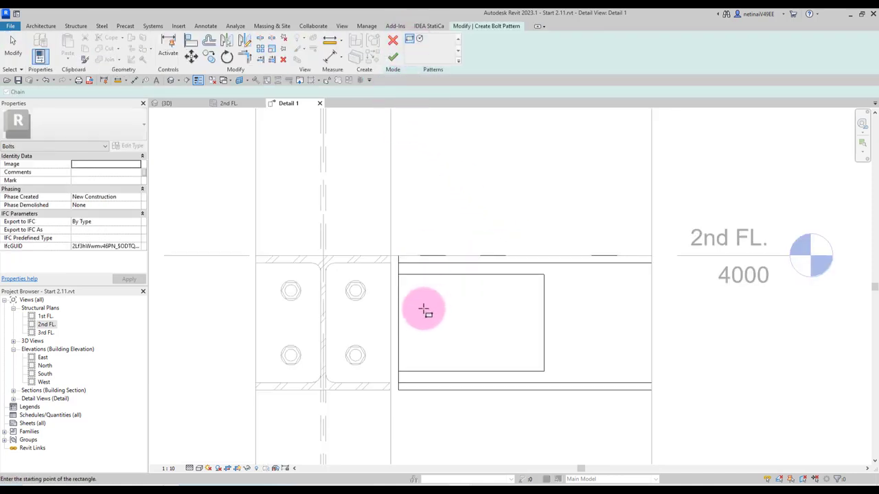
left_click(399, 275)
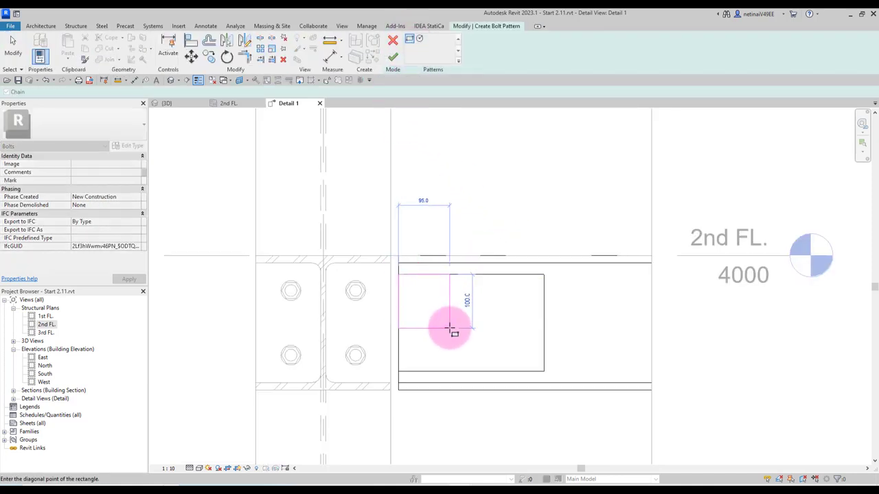
key("Escape")
key("Escape")
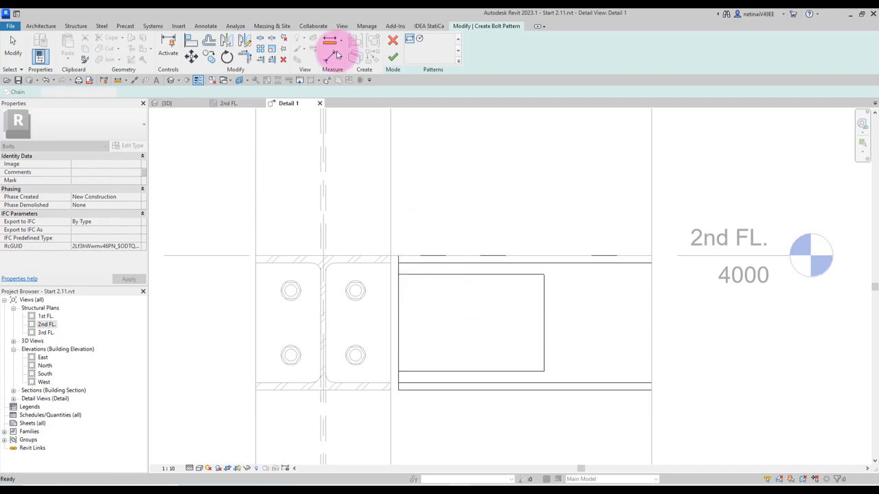
left_click(392, 41)
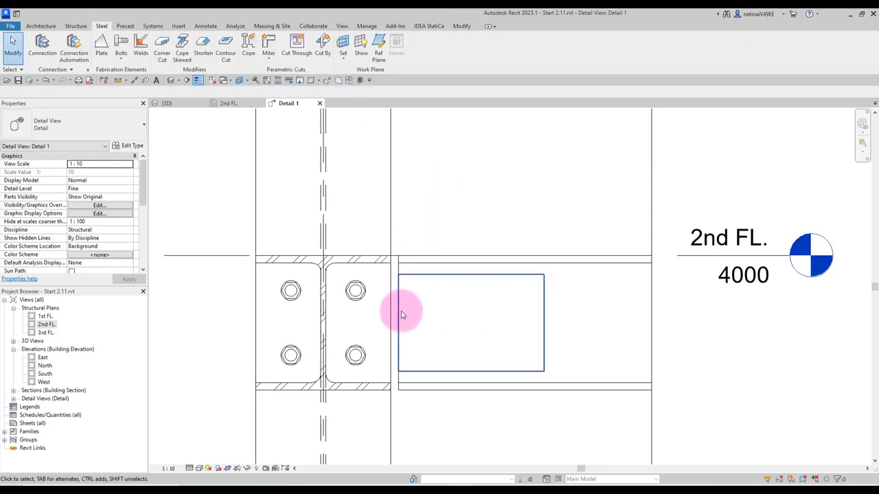
Move the plate left so its edge meets the beam end against the column
left_click(400, 313)
scroll(380, 315, "up", 2)
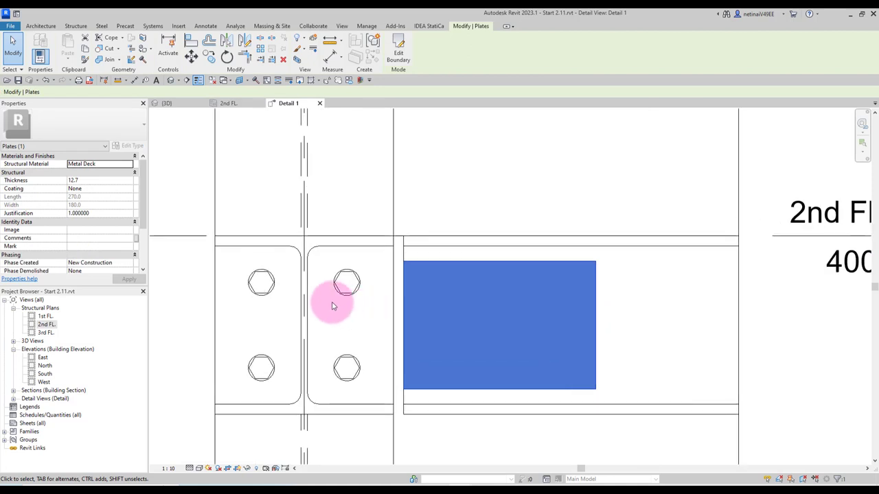
left_click(191, 55)
left_click(405, 325)
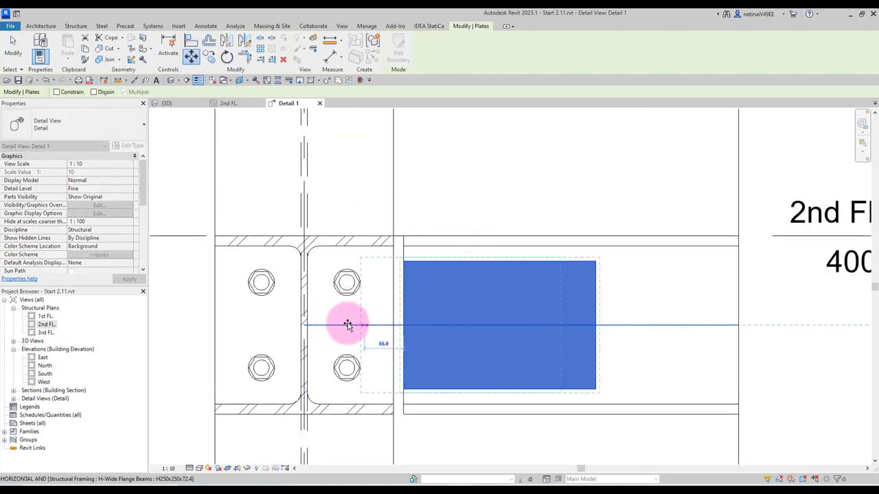
left_click(308, 323)
scroll(504, 324, "down", 1)
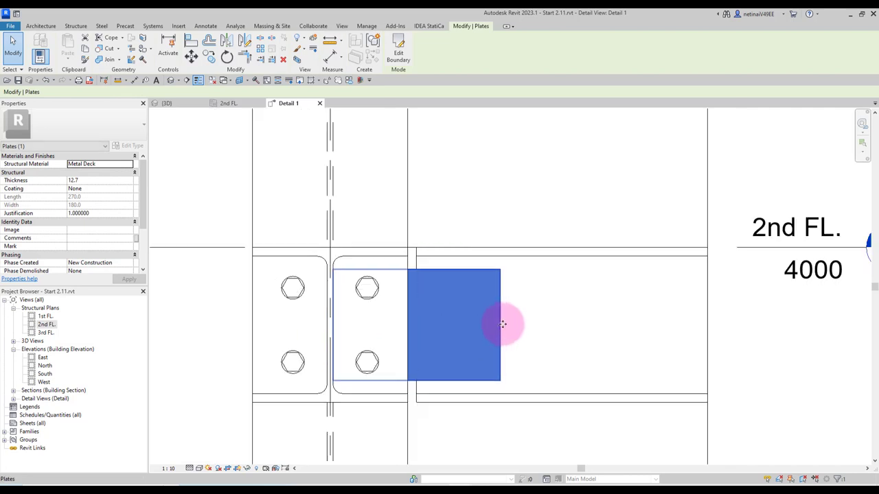
left_click(487, 288)
scroll(508, 283, "up", 1)
Recentre the joint and start the Bolts tool
left_click(510, 283)
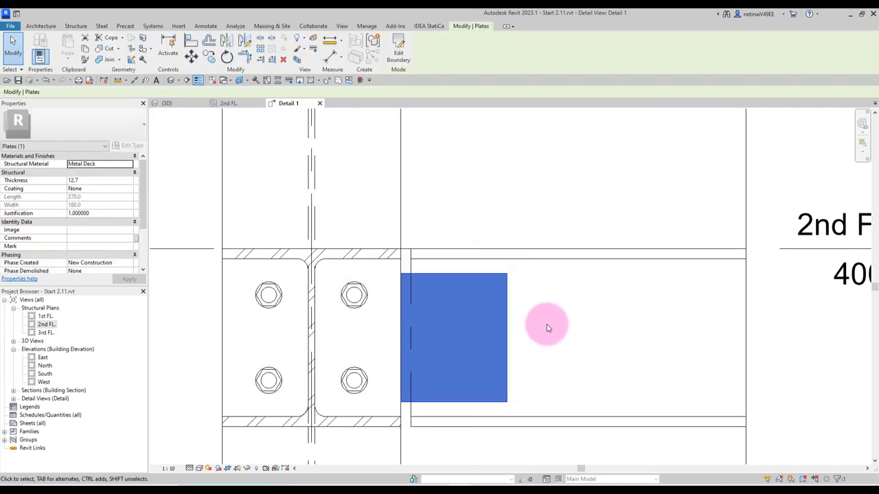
middle_click_drag(545, 323, 613, 304)
left_click(613, 304)
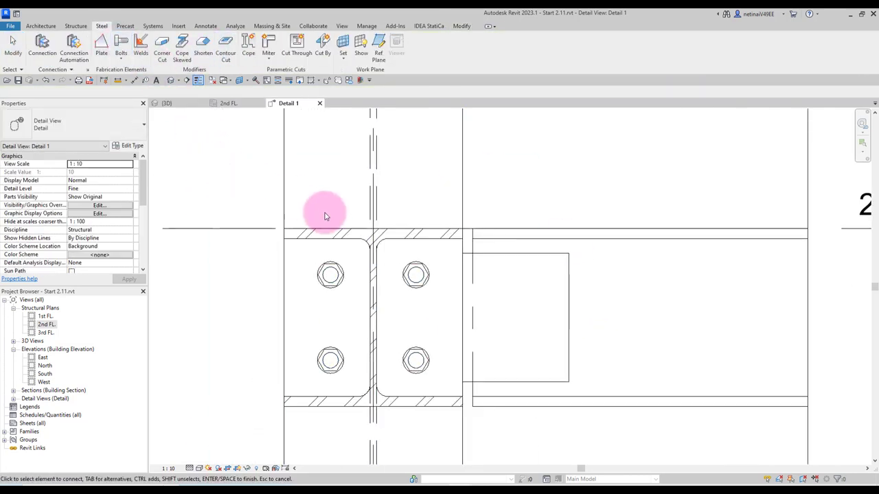
Bolt beam and plate with four 16 mm grade 10.9 bolts on a 135 × 180 rectangle
left_click(537, 235)
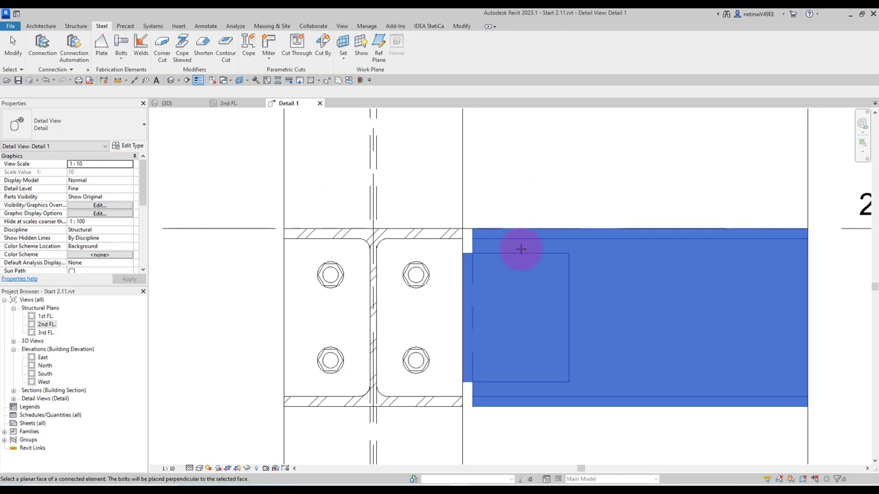
left_click(536, 262)
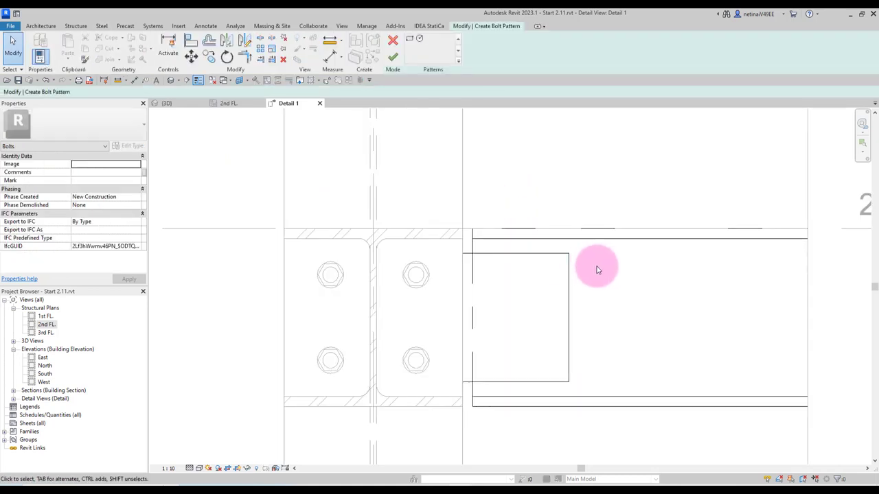
scroll(594, 271, "up", 1)
scroll(549, 226, "up", 1)
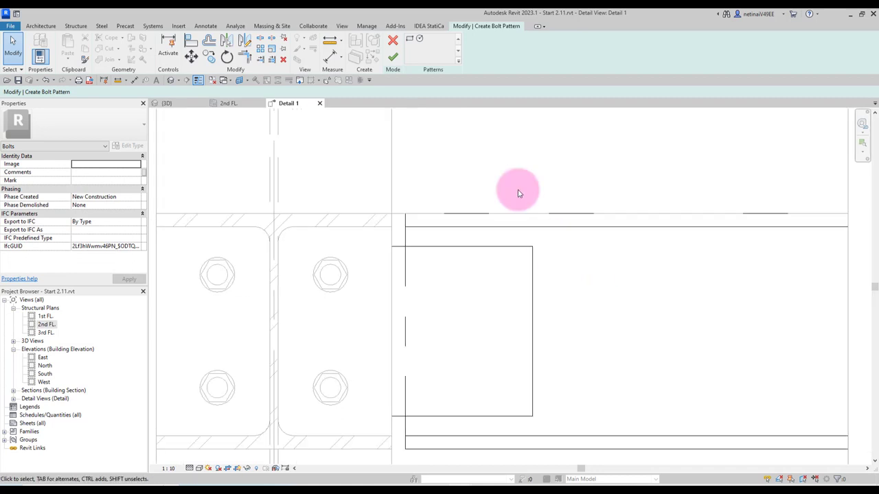
left_click(409, 41)
left_click(405, 244)
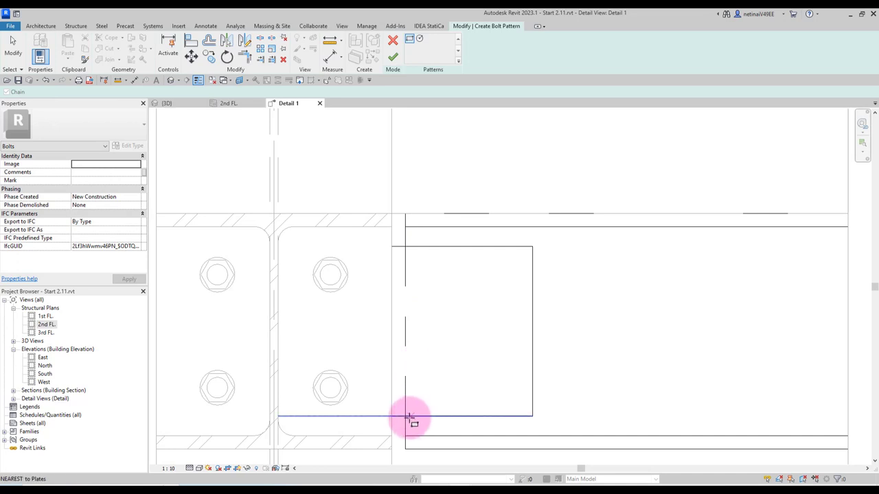
scroll(407, 422, "up", 3)
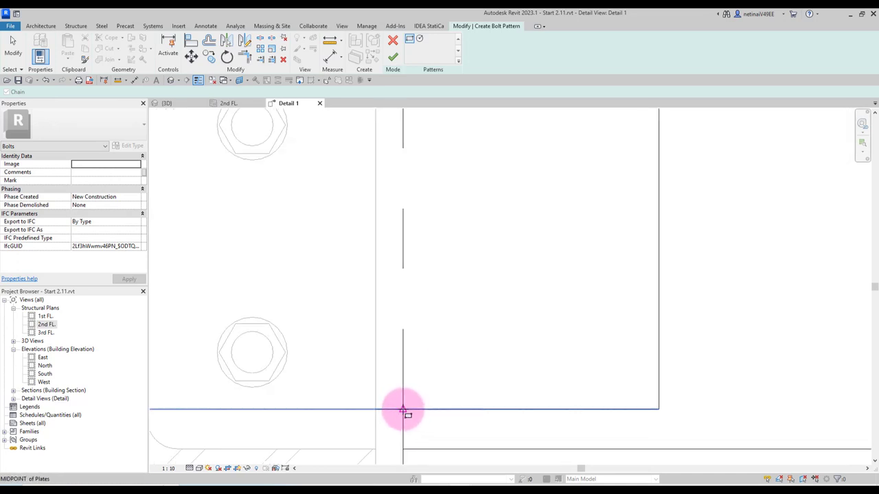
left_click(402, 411)
scroll(403, 410, "down", 2)
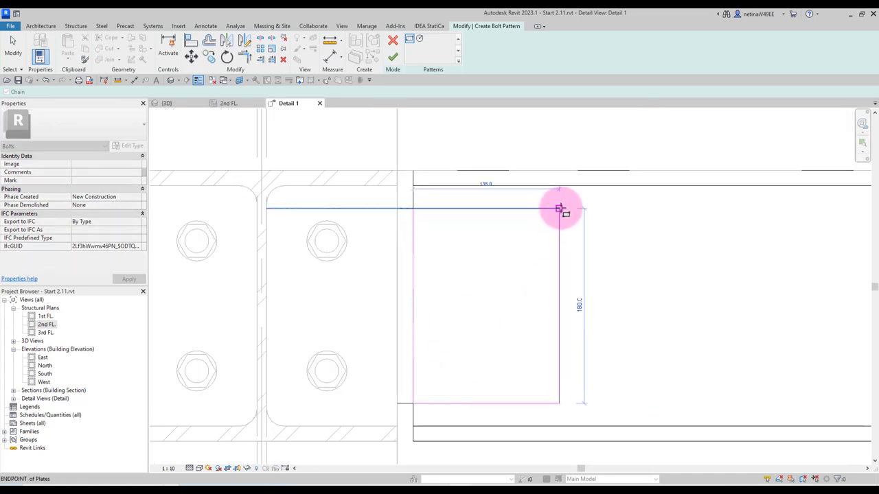
left_click(560, 208)
scroll(508, 310, "down", 2)
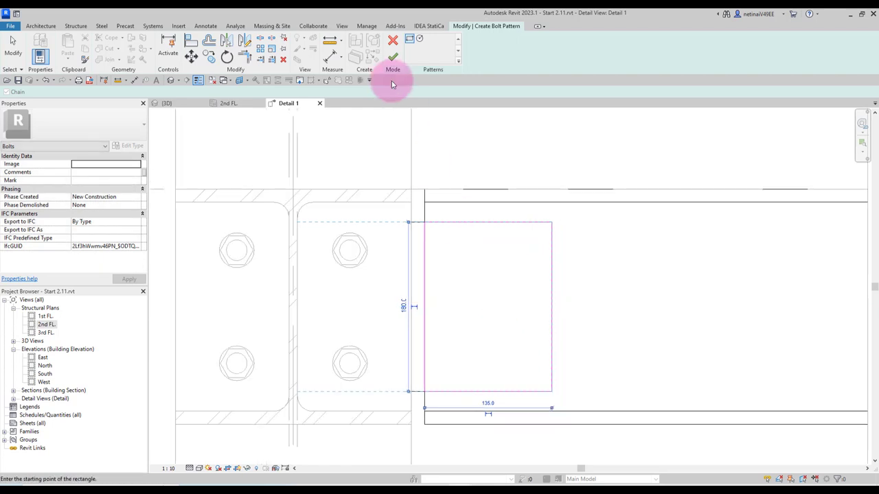
left_click(394, 58)
left_click(552, 261)
Give the plate bolts 20.00 mm diameter, side 1 length 120 and side 2 length 80
scroll(552, 261, "up", 1)
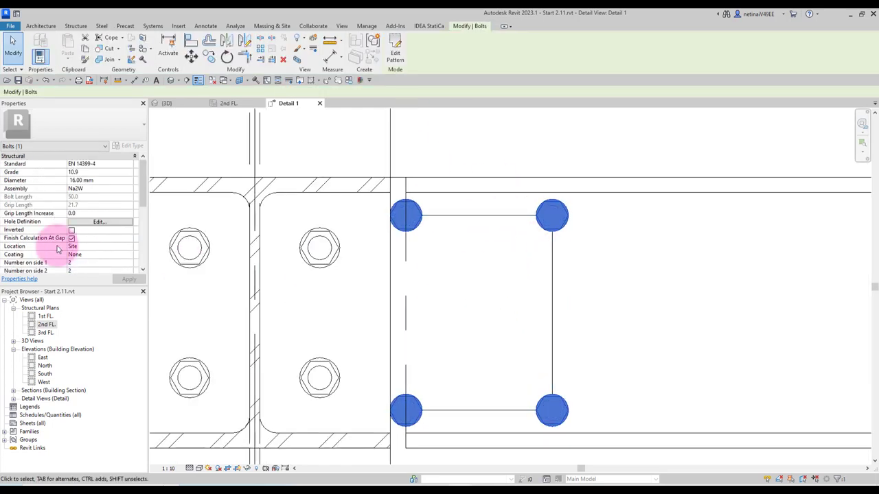
left_click(128, 181)
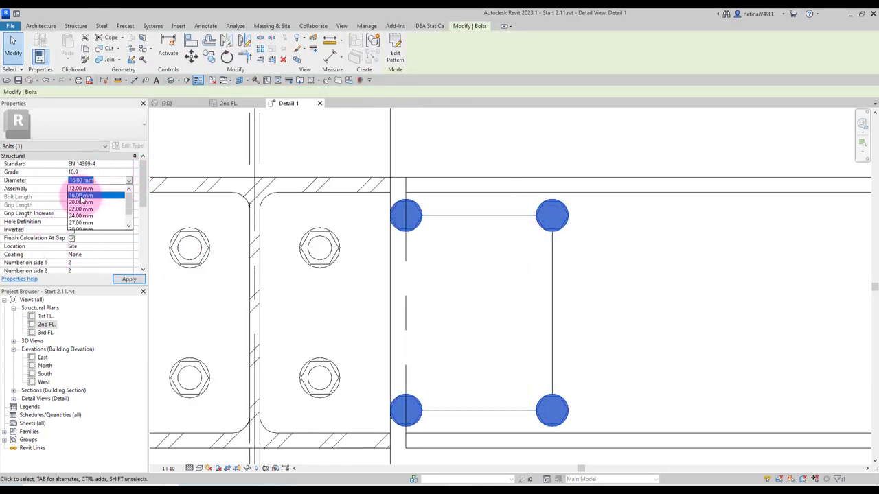
left_click(81, 203)
scroll(522, 267, "down", 2)
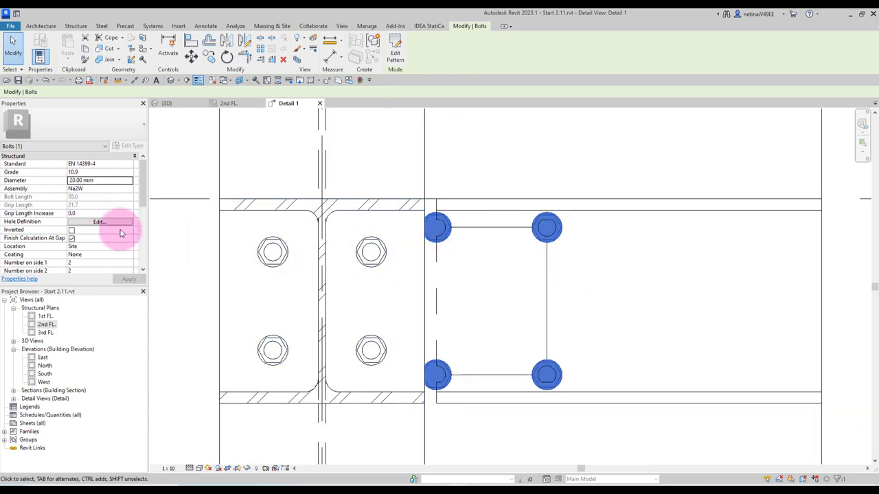
scroll(109, 239, "down", 3)
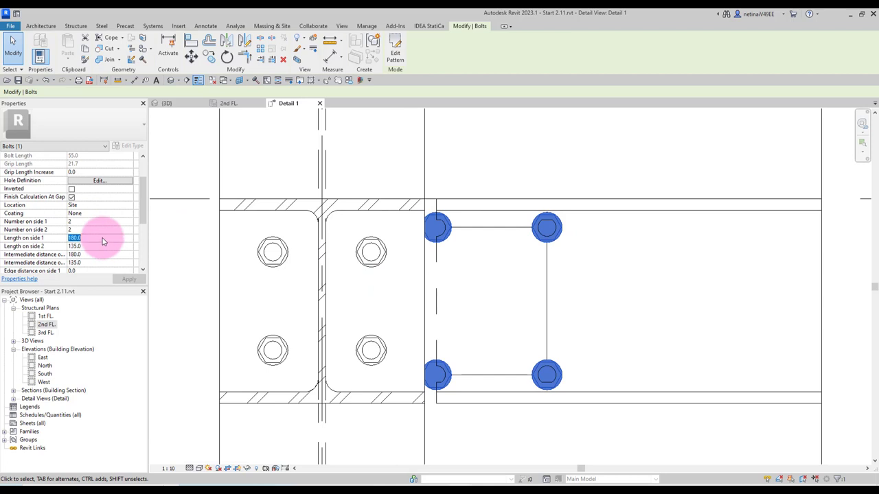
type("120")
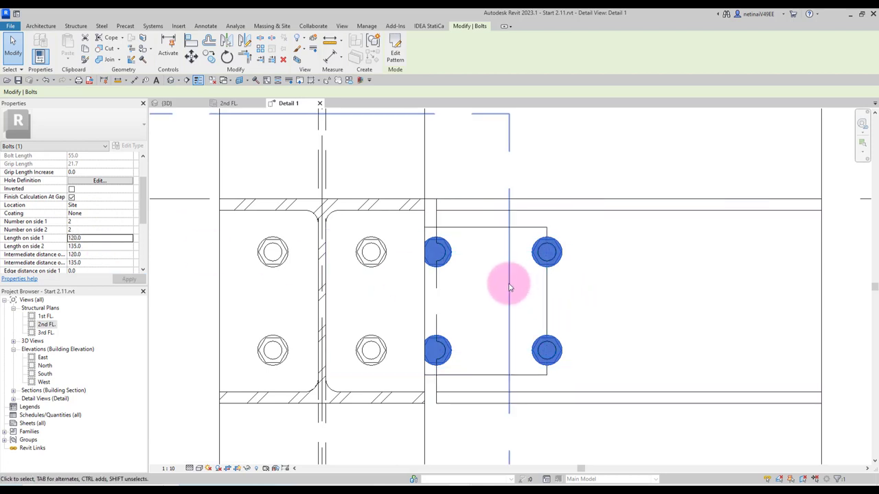
scroll(496, 304, "up", 1)
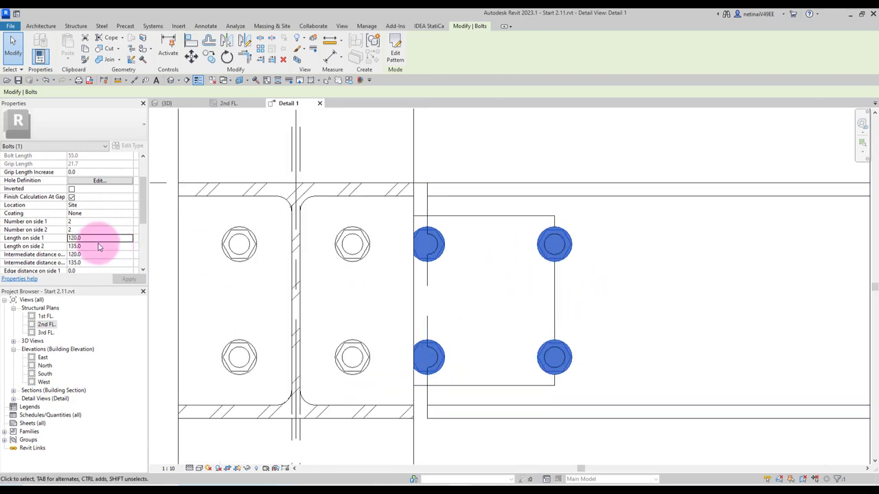
type("80")
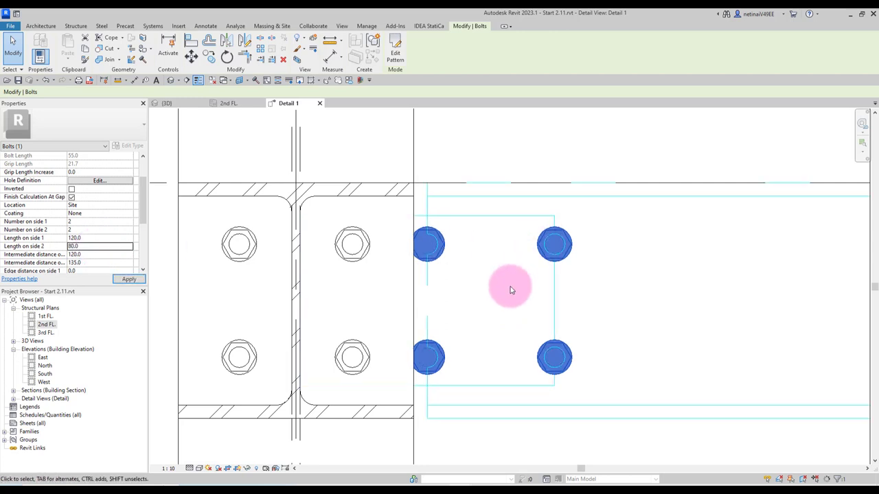
scroll(488, 250, "up", 2)
Draw a detail line to measure the 27.5 gap from beam end to first bolt
key("Escape")
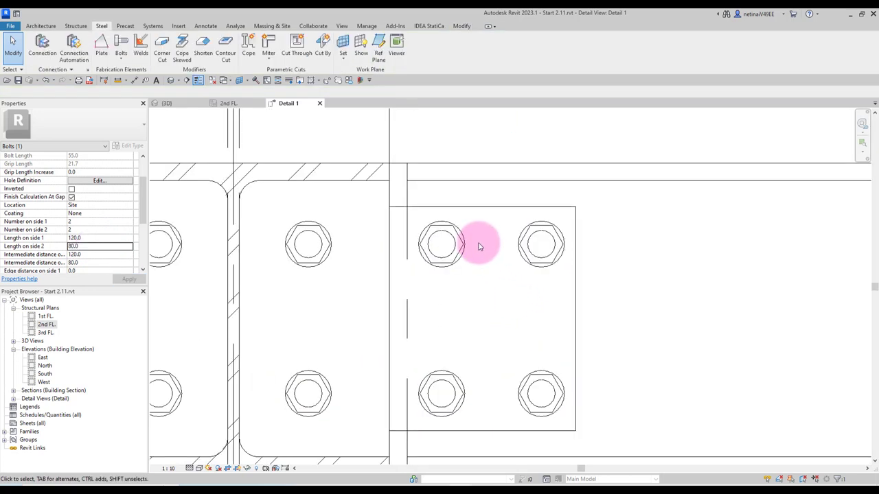
scroll(474, 230, "up", 2)
left_click(118, 81)
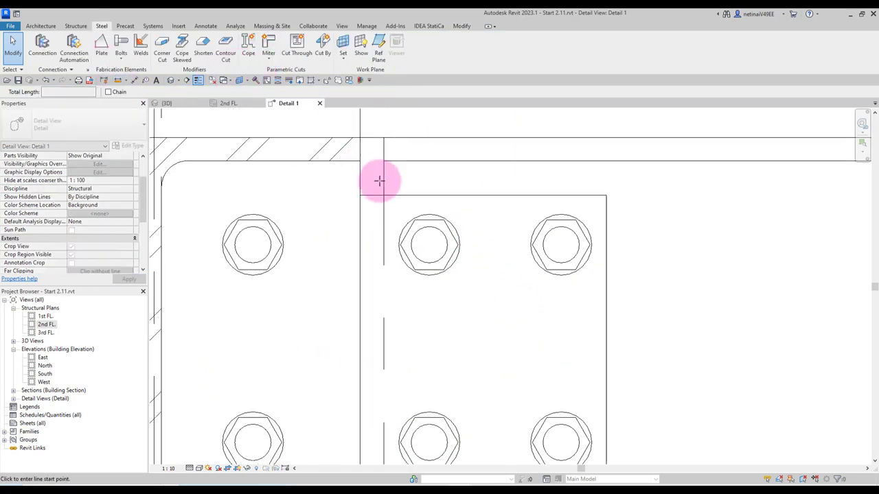
left_click(427, 227)
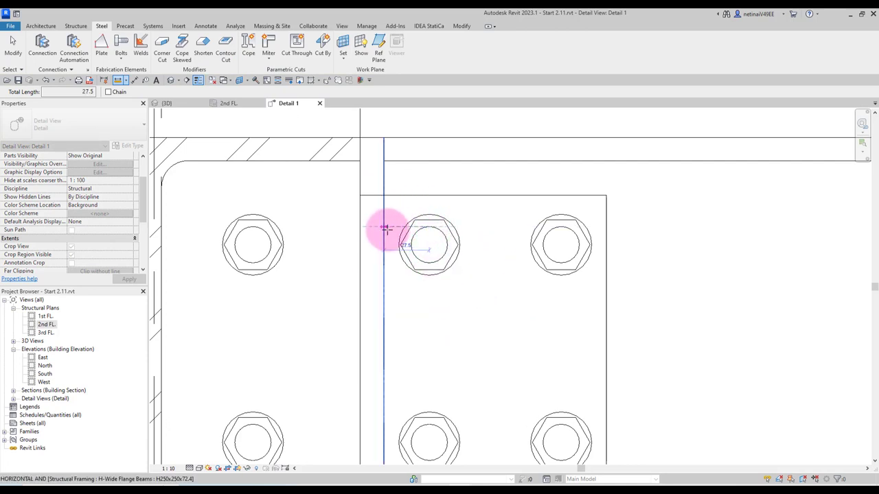
scroll(384, 228, "down", 2)
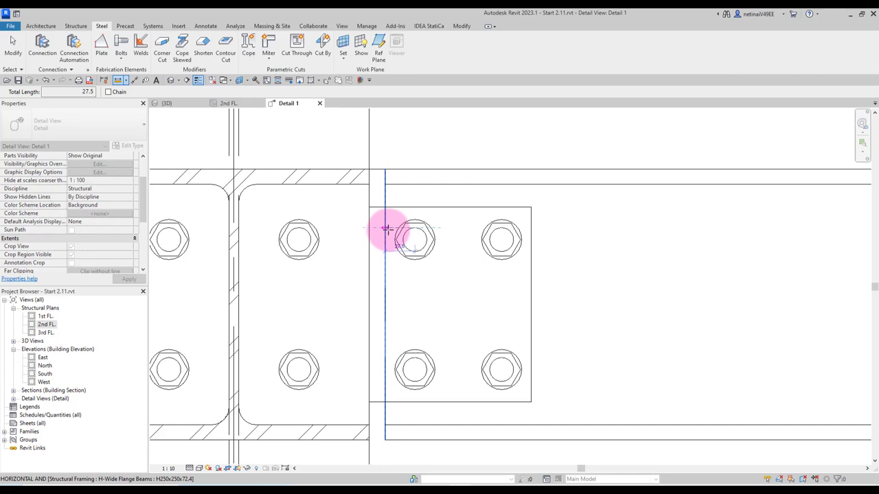
key("Escape")
key("Escape")
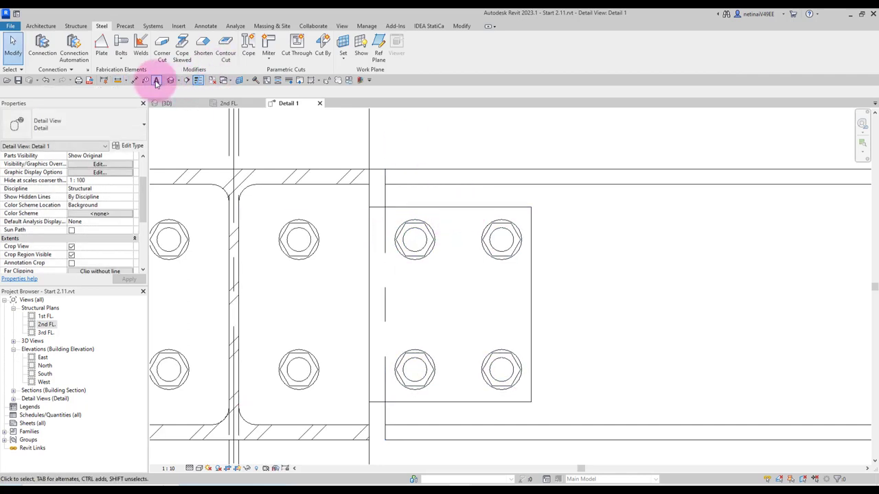
Select the four bolts and edit their Length on side 2 value
left_click(425, 237)
left_click(423, 216)
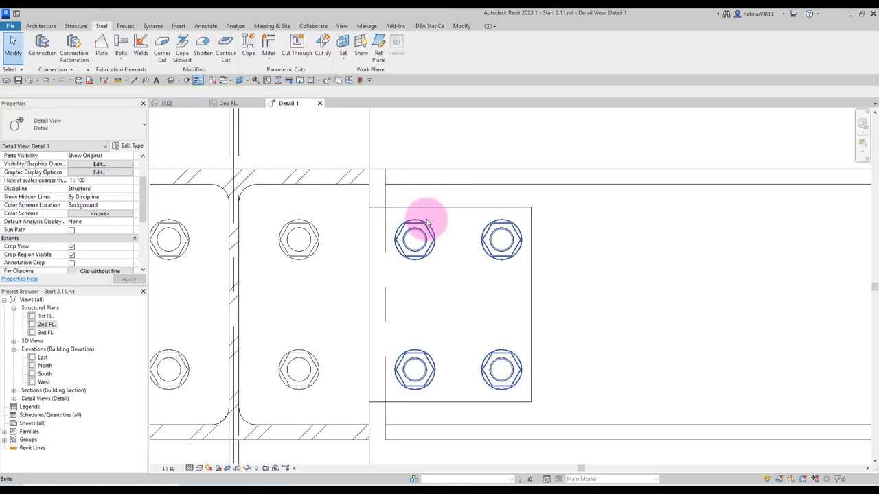
left_click(70, 229)
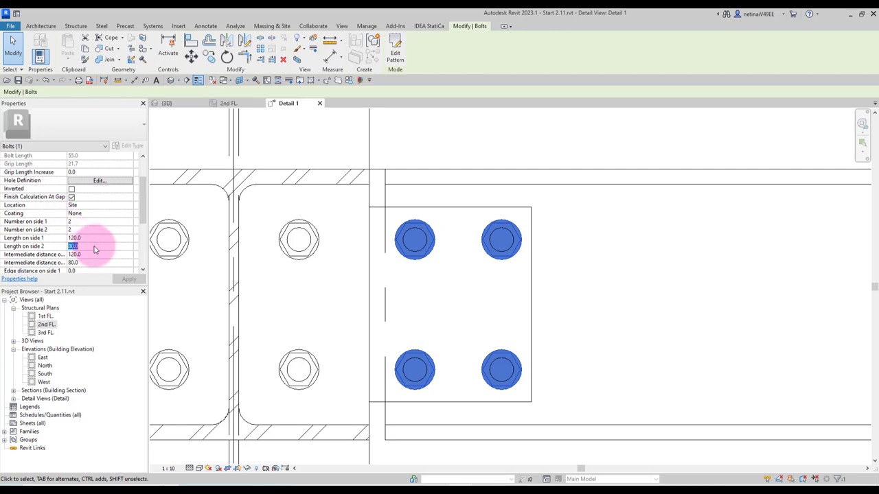
Set the bolts' side-2 spacing to 70 and measure from a bolt to the plate edge
type("0")
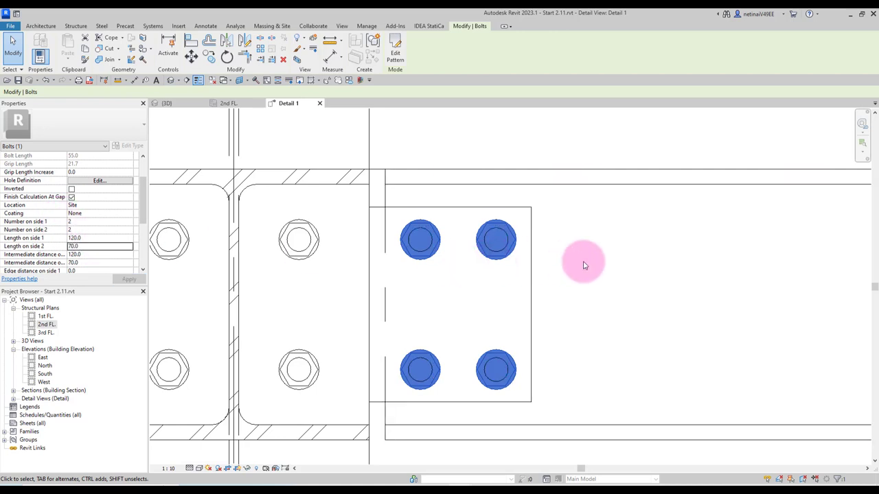
left_click(606, 256)
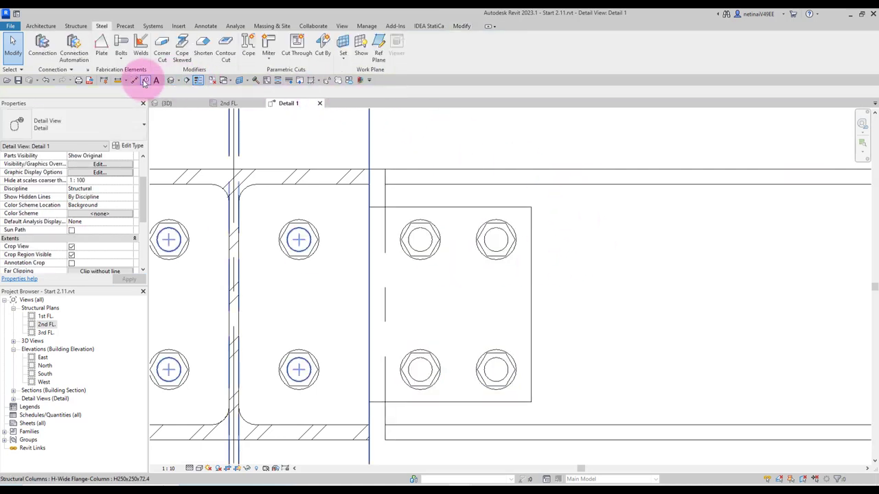
left_click(118, 81)
scroll(446, 226, "up", 2)
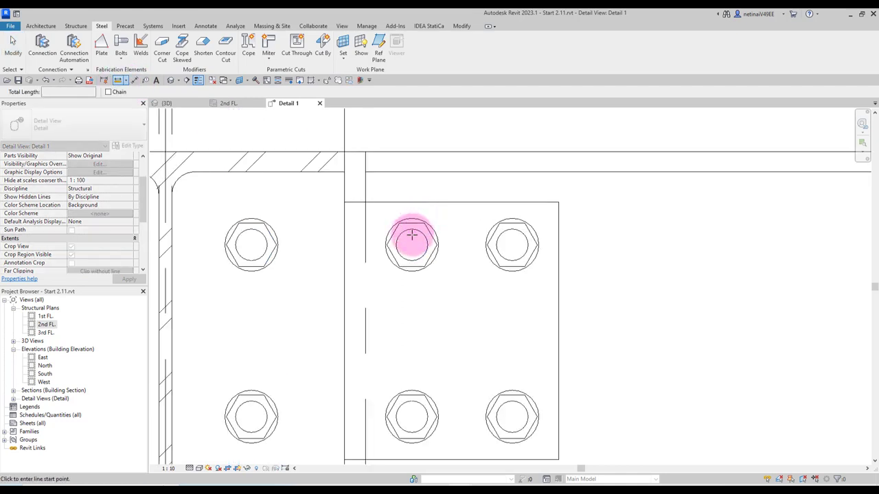
left_click(410, 230)
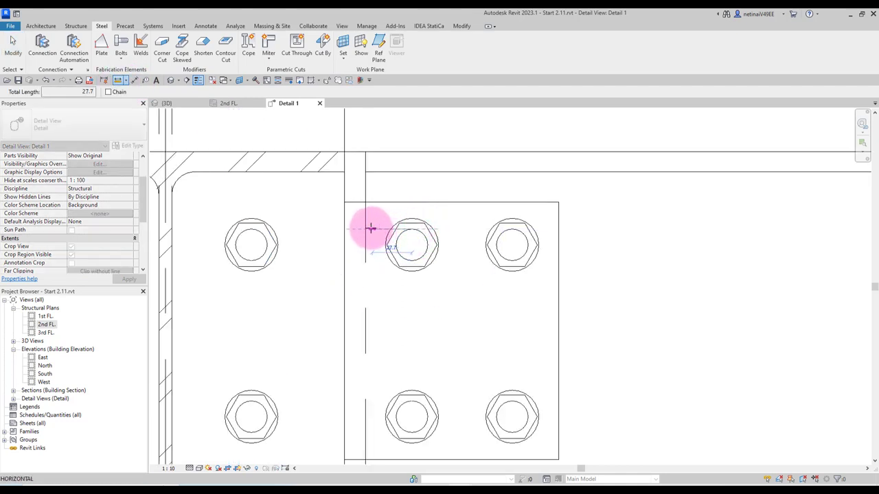
left_click(254, 102)
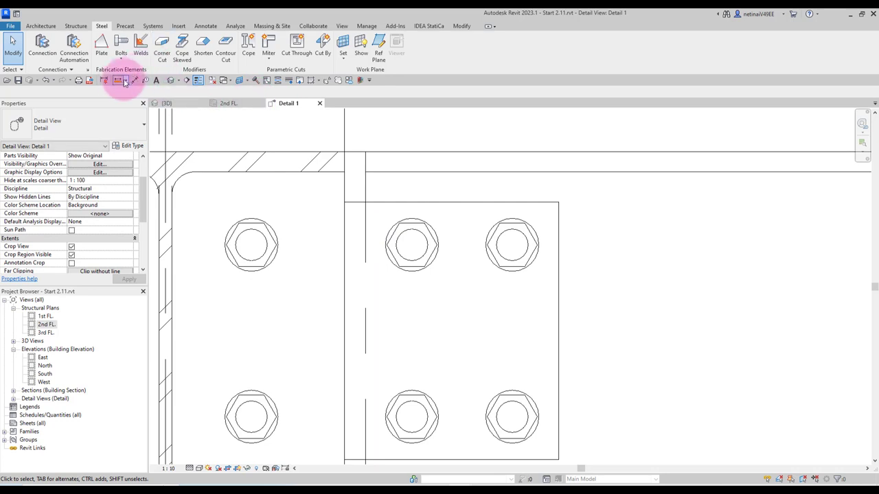
Measure the right bolt's distance to the plate edge, then return to the {3D} view
left_click(124, 81)
left_click(512, 230)
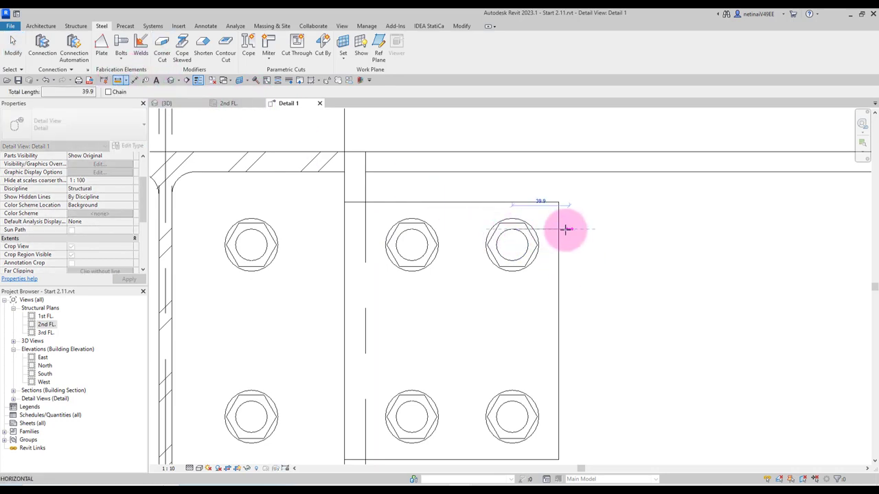
key("Escape")
key("Escape")
scroll(584, 334, "down", 5)
scroll(598, 287, "up", 2)
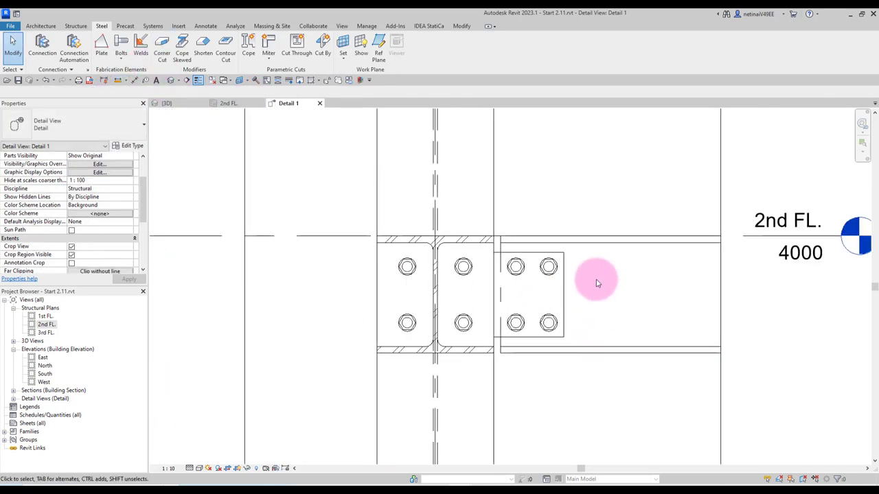
scroll(458, 234, "up", 2)
left_click(168, 103)
Orbit and zoom in on the bolted column-beam joint of the steel frame
scroll(398, 227, "up", 1)
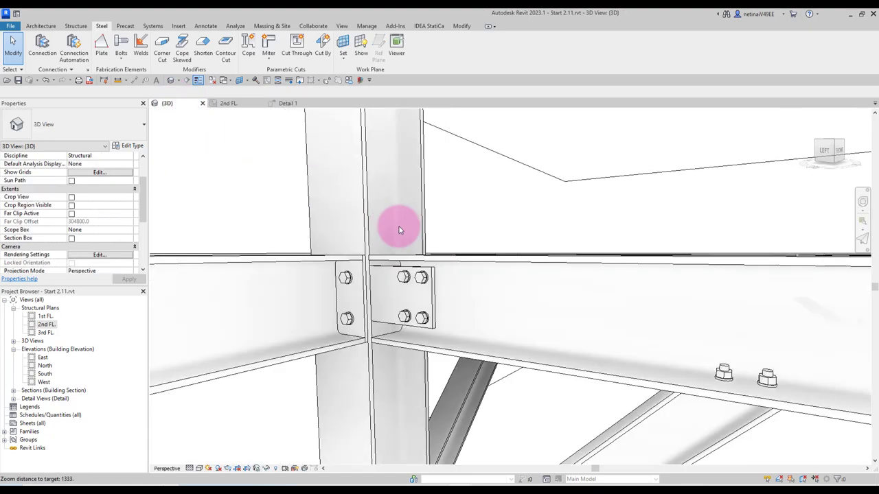
scroll(491, 308, "up", 3)
scroll(481, 276, "down", 5)
scroll(439, 254, "up", 1)
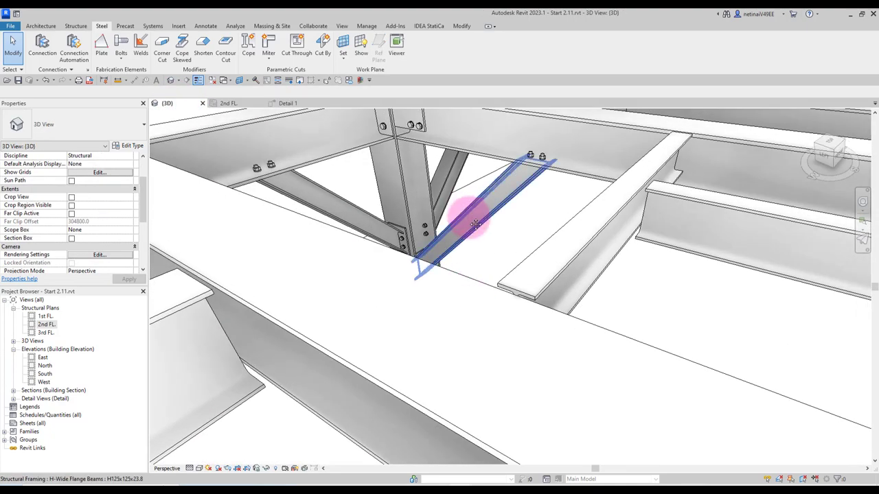
middle_click_drag(421, 212, 274, 232, "shift")
scroll(411, 304, "up", 3)
mouse_move(412, 304)
middle_mouse_down("shift")
mouse_move(378, 294)
mouse_move(463, 347)
mouse_move(494, 330)
mouse_move(433, 276)
mouse_move(488, 297)
mouse_move(490, 320)
middle_mouse_up("shift")
scroll(482, 326, "up", 1)
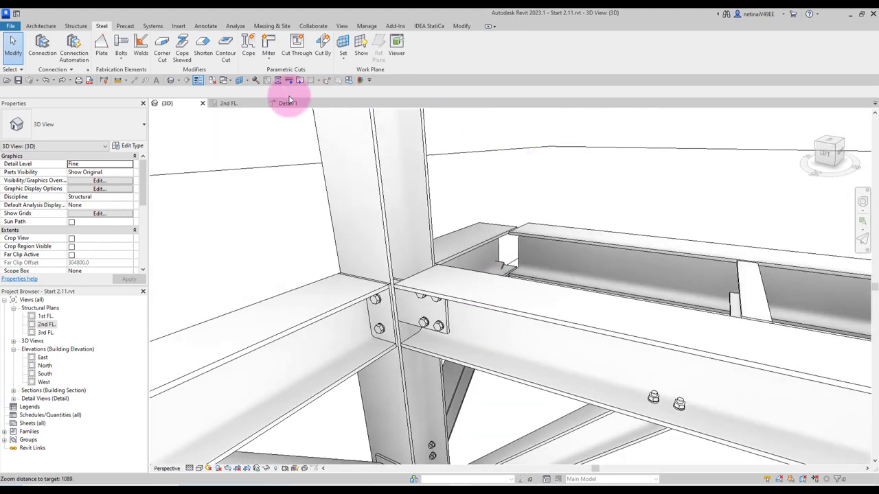
Place a Generic Connection joining the H250x250x72.4 column and the beam
left_click(42, 48)
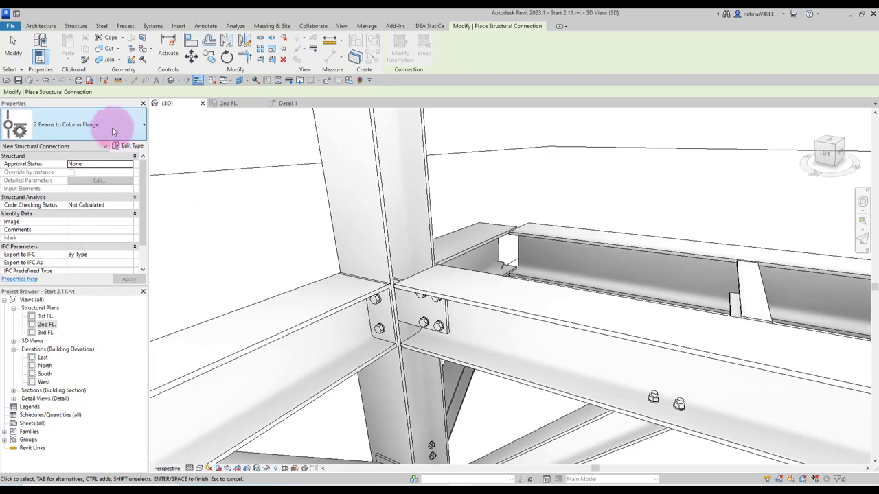
left_click(112, 128)
left_click(51, 278)
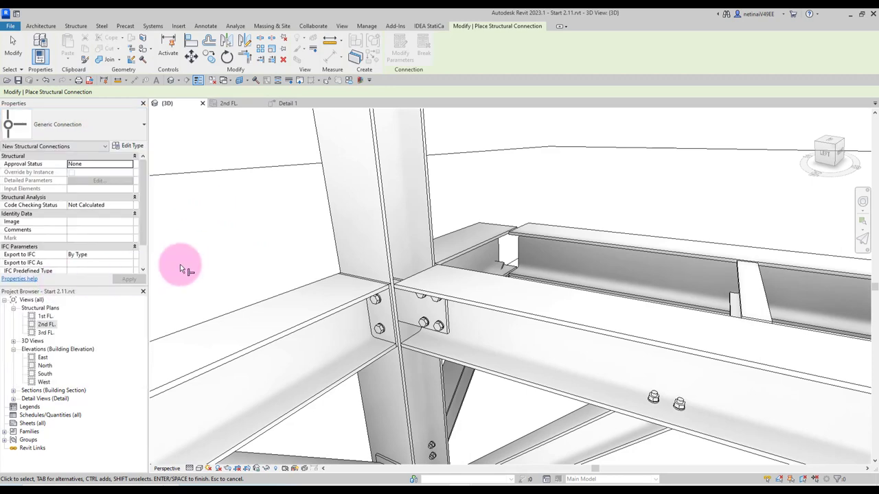
left_click(383, 220)
left_click(471, 304, "ctrl")
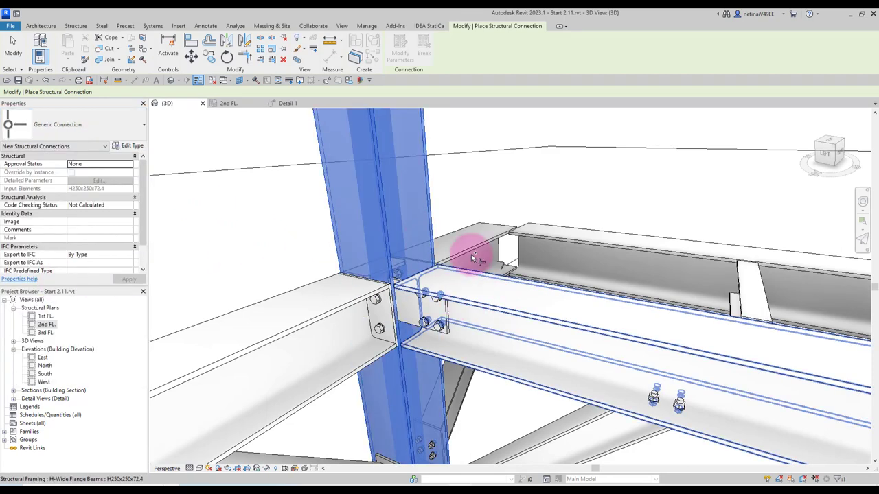
key("Return")
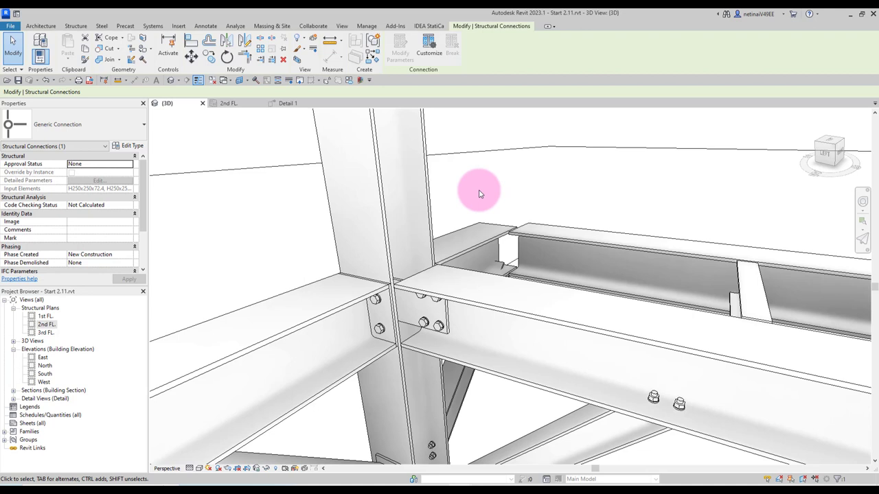
Customize the generic connection into a custom type named 'Beam to Column Flange' and finish it
left_click(428, 42)
type("Beam to Column Flange")
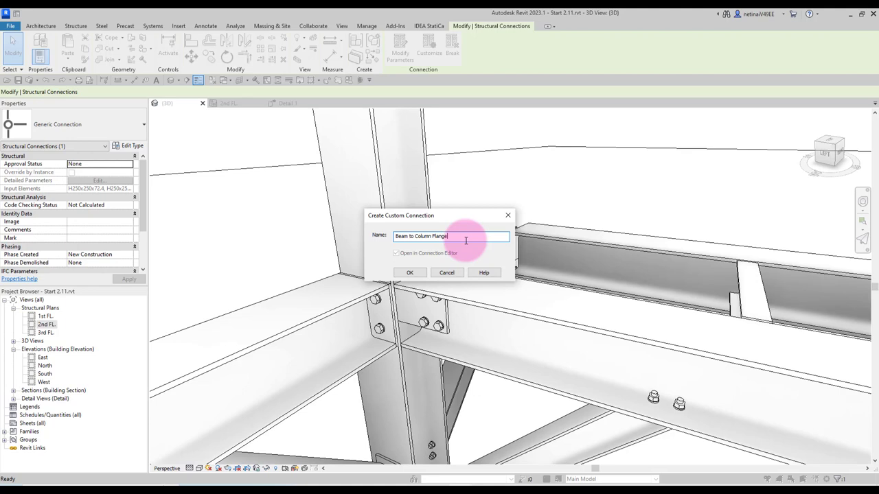
key("Return")
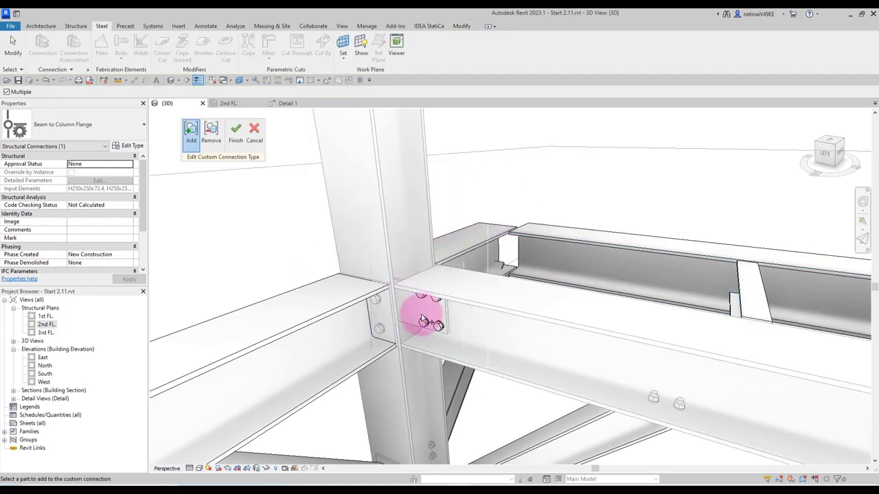
left_click(235, 130)
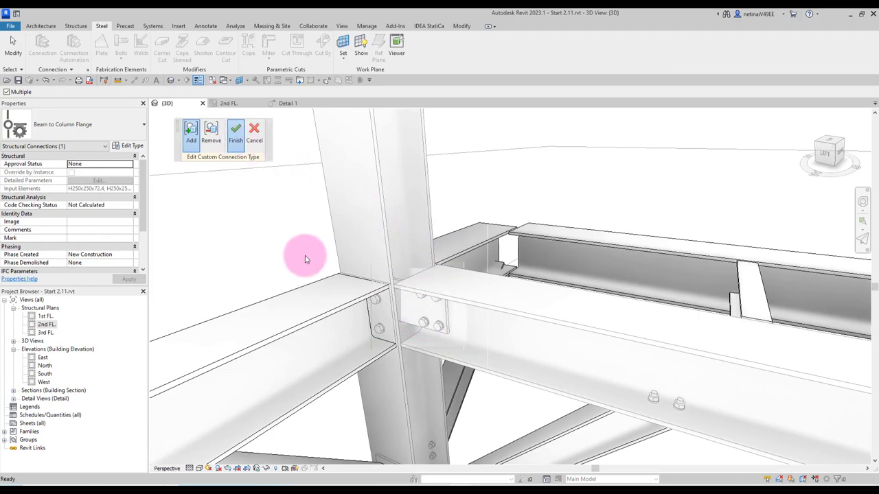
Orbit to another beam-column joint and clear the upper beam's selection
scroll(431, 226, "down", 1)
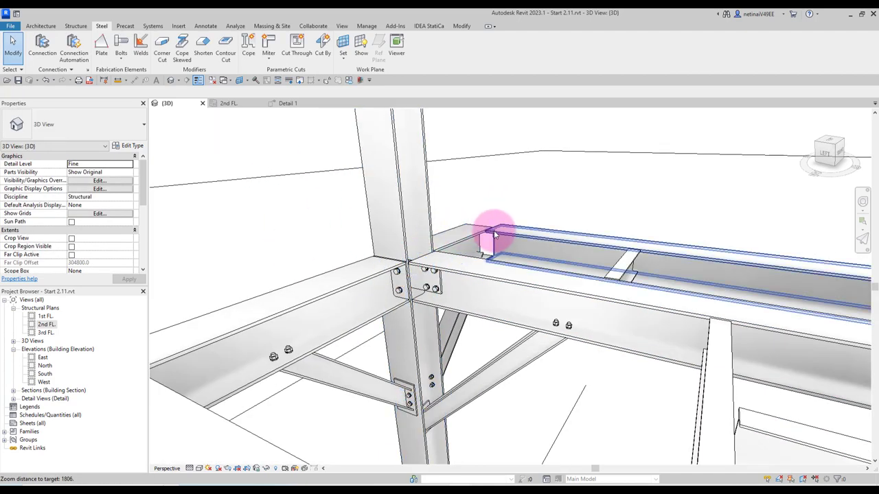
scroll(550, 240, "down", 2)
scroll(624, 249, "down", 3)
mouse_move(598, 226)
middle_mouse_down("shift")
mouse_move(618, 347)
mouse_move(506, 364)
mouse_move(506, 352)
middle_mouse_up("shift")
scroll(559, 313, "up", 2)
left_click(519, 353)
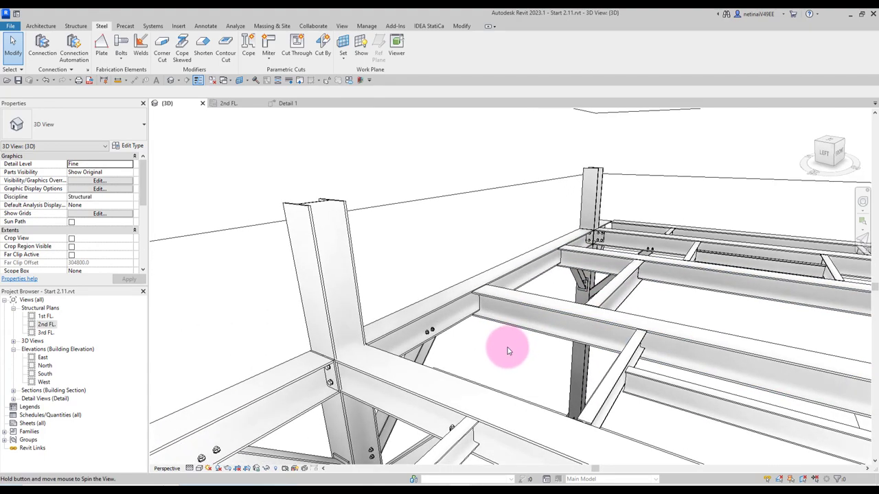
scroll(304, 359, "up", 2)
scroll(363, 367, "up", 1)
scroll(360, 374, "up", 1)
scroll(357, 374, "down", 2)
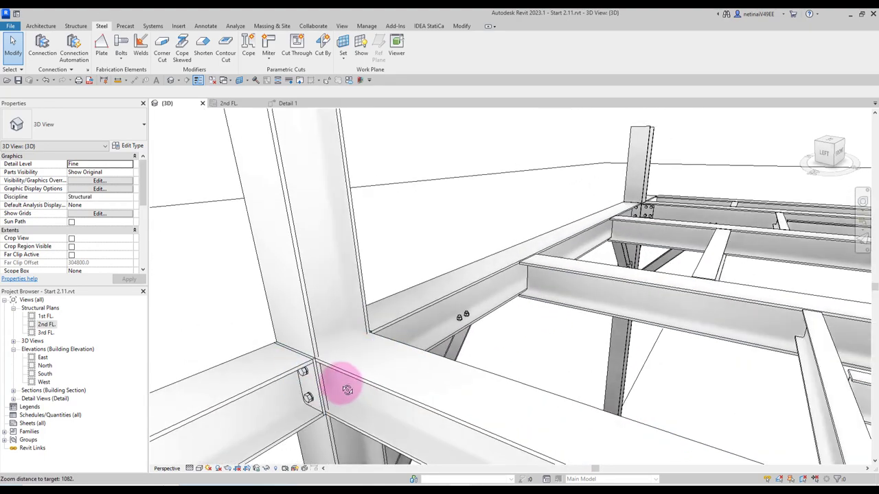
scroll(350, 371, "down", 2)
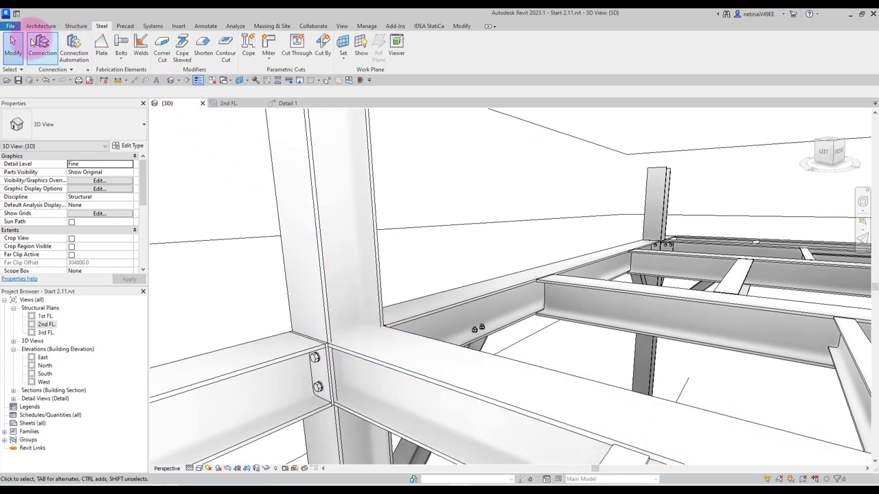
Place a Beam to Column Flange connection picking the beam, then the column
left_click(33, 42)
left_click(134, 131)
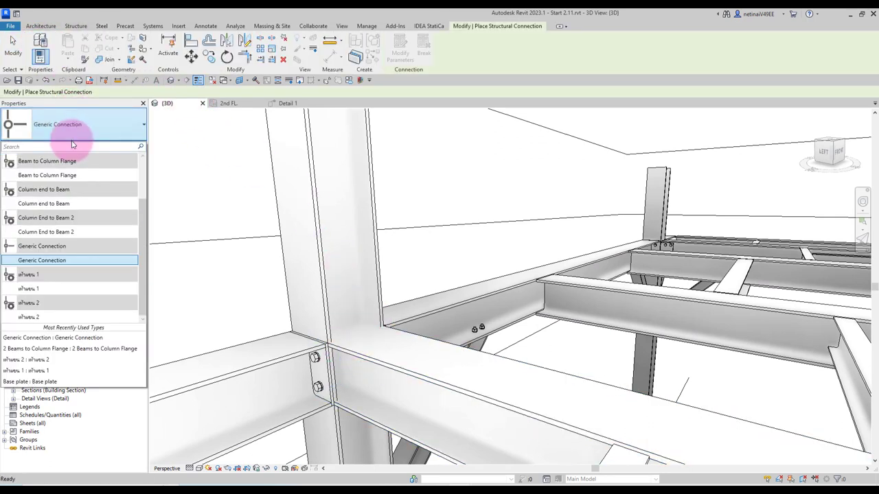
left_click(84, 175)
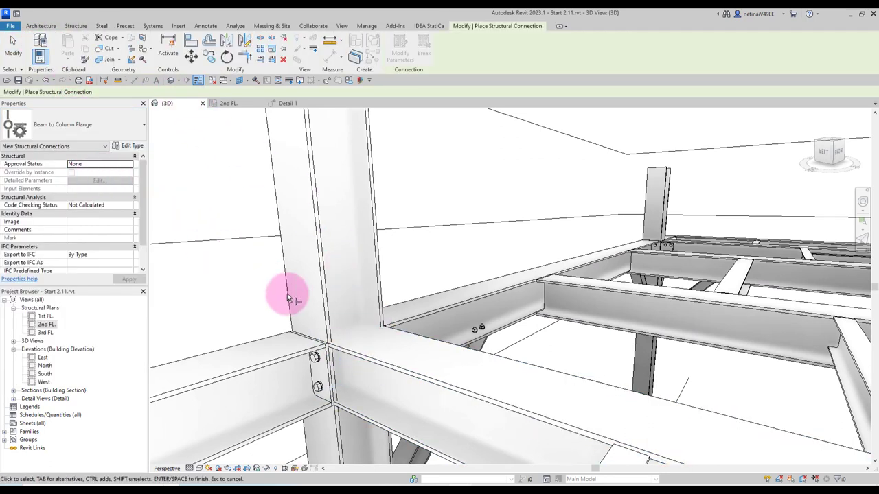
left_click(362, 360)
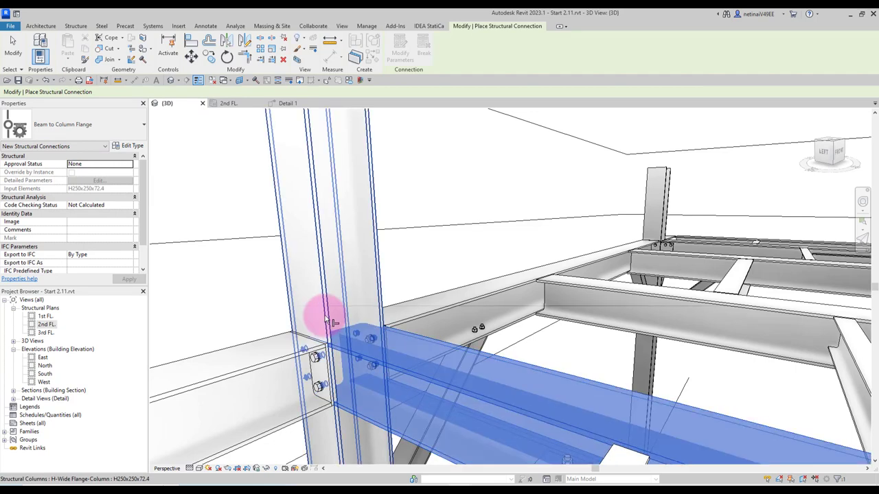
left_click(330, 321)
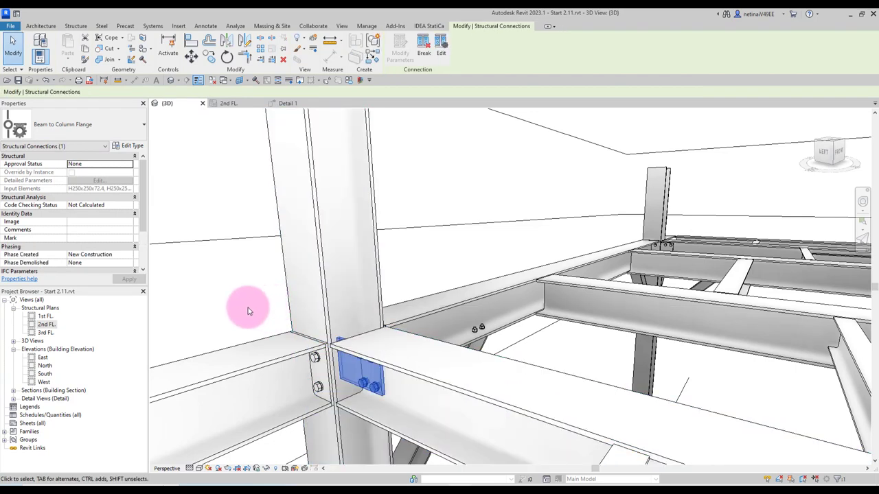
left_click(249, 311)
scroll(372, 369, "up", 2)
scroll(471, 373, "up", 2)
Orbit around the steel frame and zoom in on the column's left-beam joint
scroll(516, 373, "up", 2)
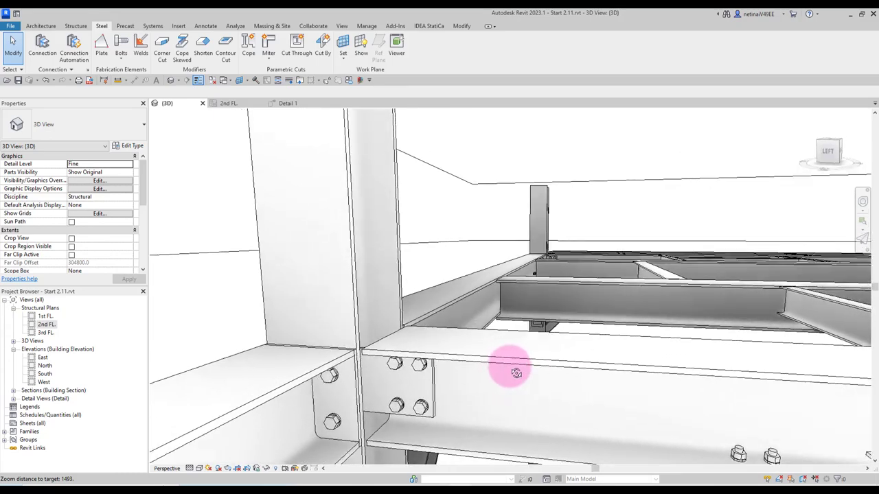
scroll(520, 353, "down", 3)
mouse_move(516, 373)
middle_mouse_down("shift")
mouse_move(518, 304)
mouse_move(407, 372)
middle_mouse_up("shift")
scroll(518, 304, "down", 3)
scroll(456, 339, "up", 2)
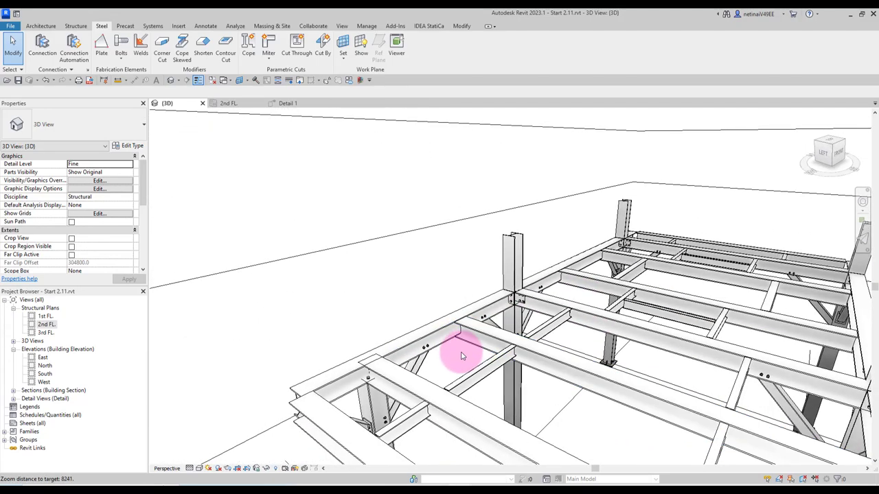
mouse_move(680, 337)
middle_mouse_down("shift")
mouse_move(382, 408)
mouse_move(516, 379)
mouse_move(530, 364)
mouse_move(343, 402)
mouse_move(314, 428)
middle_mouse_up("shift")
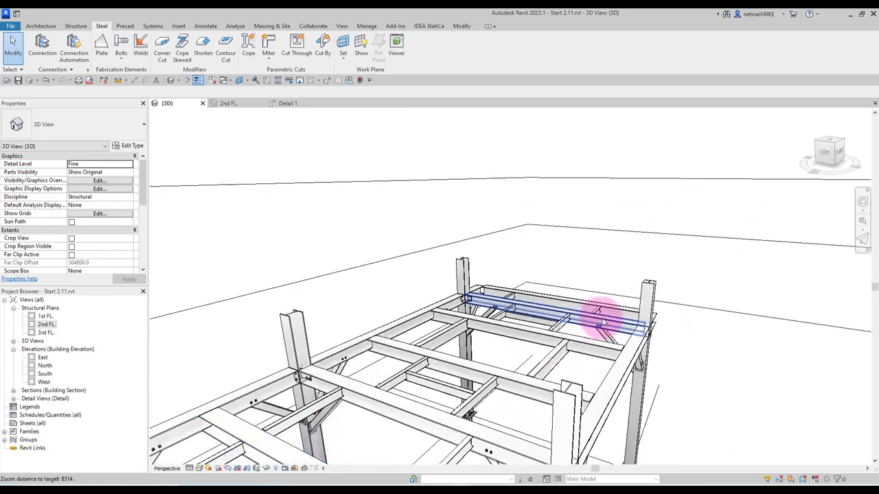
scroll(686, 352, "up", 2)
scroll(691, 359, "up", 2)
scroll(539, 215, "up", 2)
scroll(556, 276, "up", 2)
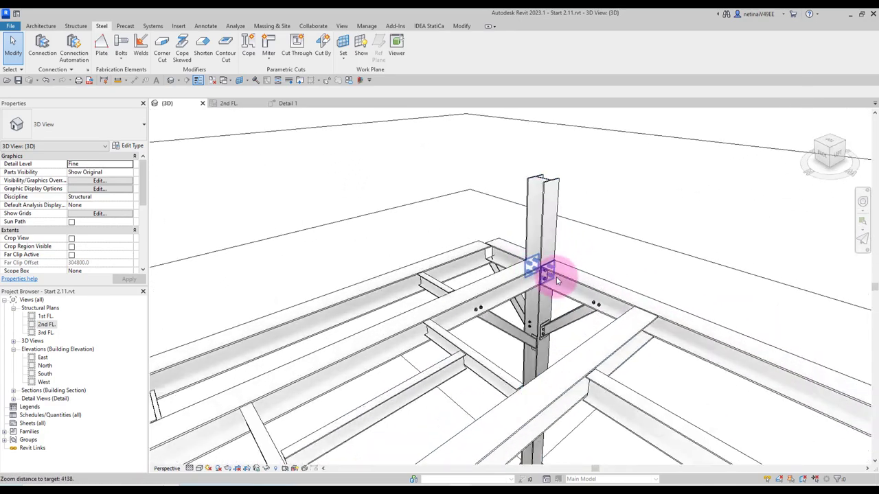
scroll(556, 276, "up", 2)
scroll(566, 294, "up", 2)
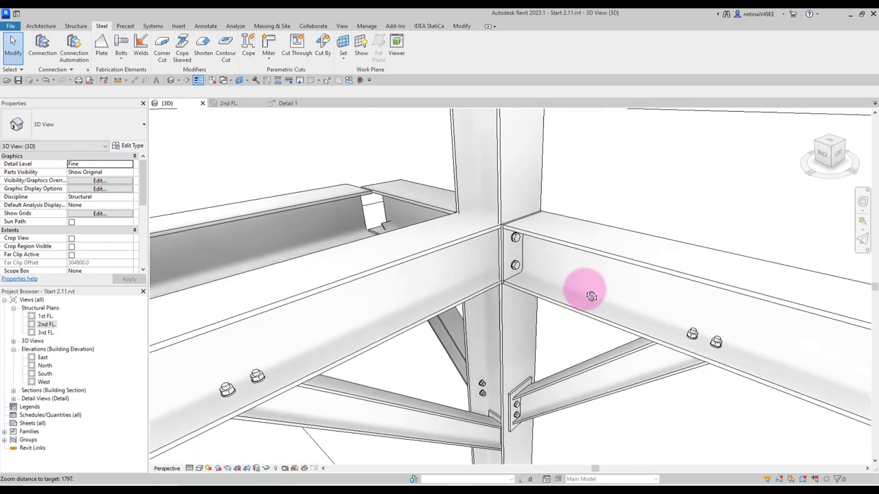
middle_click_drag(591, 296, 588, 290, "shift")
Connect the column and left beam with a Beam to Column Flange connection
left_click(42, 45)
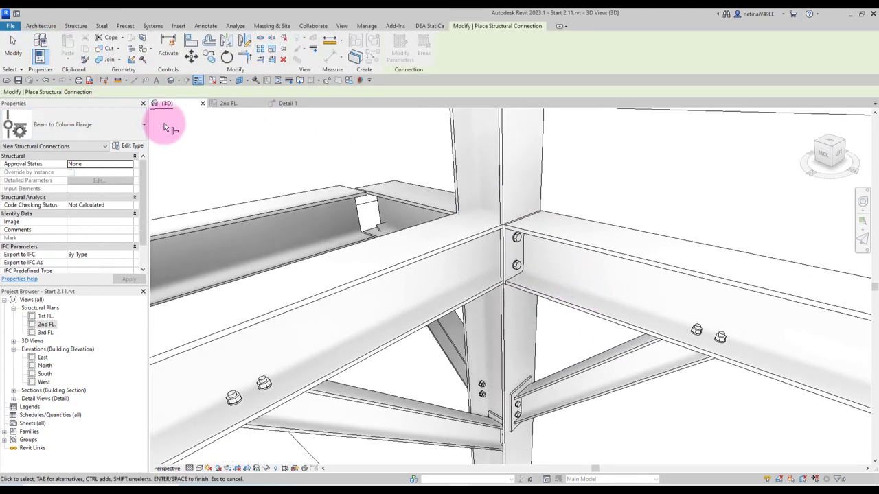
left_click(504, 200)
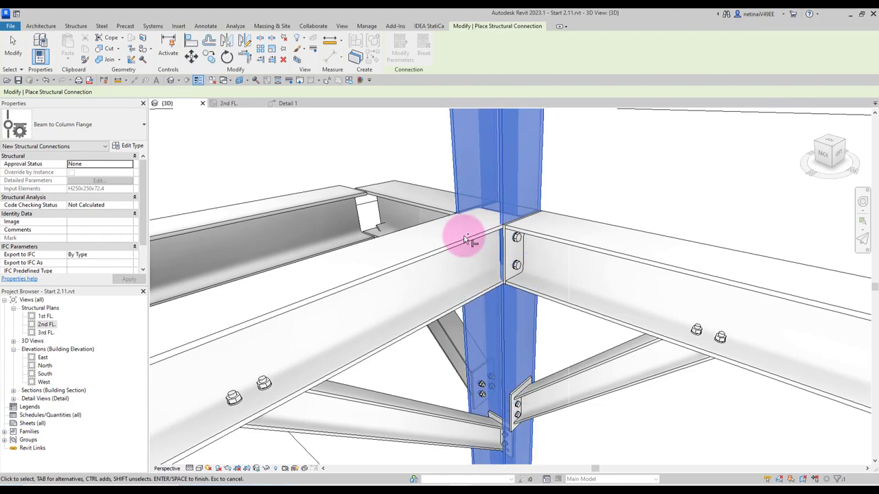
left_click(453, 229, "ctrl")
key("Return")
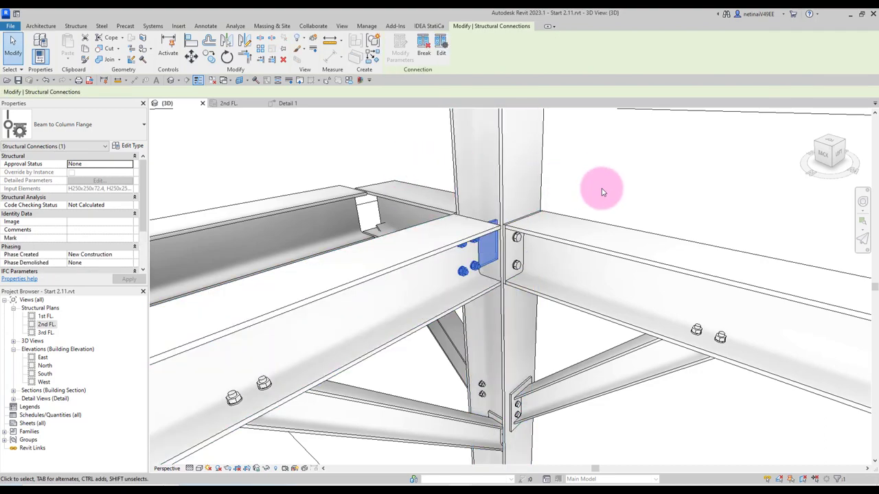
left_click(608, 192)
scroll(613, 196, "down", 3)
scroll(614, 196, "down", 2)
Orbit to the new end-plate connection, select it and Break it into loose plate and bolts
scroll(613, 311, "down", 2)
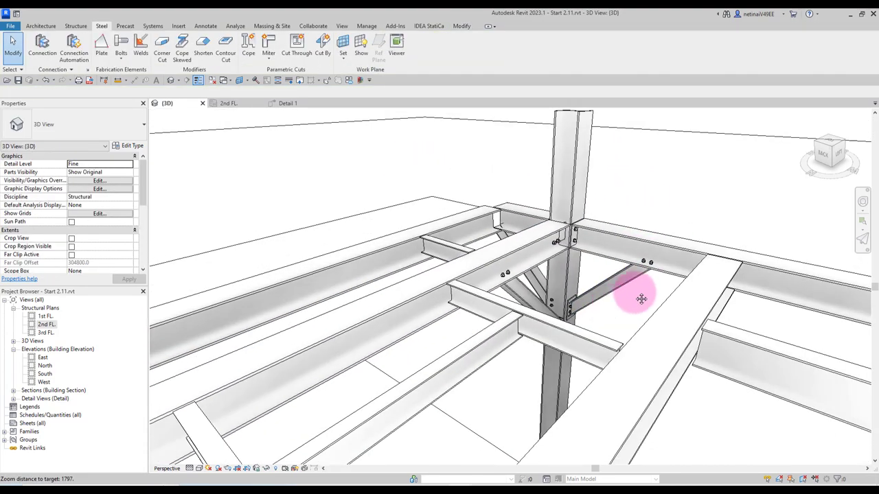
scroll(639, 294, "down", 2)
scroll(631, 245, "down", 2)
scroll(606, 255, "down", 2)
mouse_move(590, 295)
middle_mouse_down("shift")
mouse_move(403, 291)
mouse_move(290, 237)
middle_mouse_up("shift")
scroll(687, 321, "up", 2)
middle_click_drag(686, 321, 624, 202, "shift")
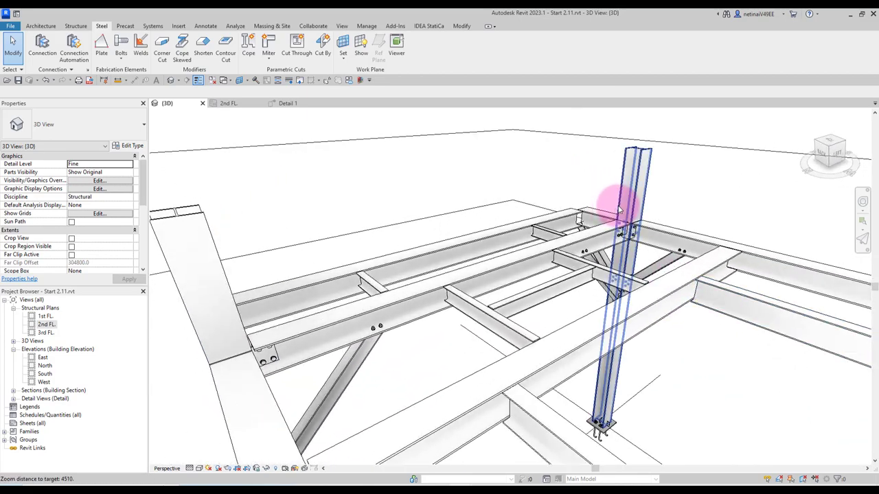
scroll(653, 229, "up", 2)
scroll(653, 238, "up", 2)
scroll(703, 258, "up", 2)
mouse_move(704, 257)
middle_mouse_down("shift")
mouse_move(835, 229)
mouse_move(642, 250)
mouse_move(581, 284)
mouse_move(643, 290)
middle_mouse_up("shift")
scroll(641, 250, "up", 2)
left_click(555, 267)
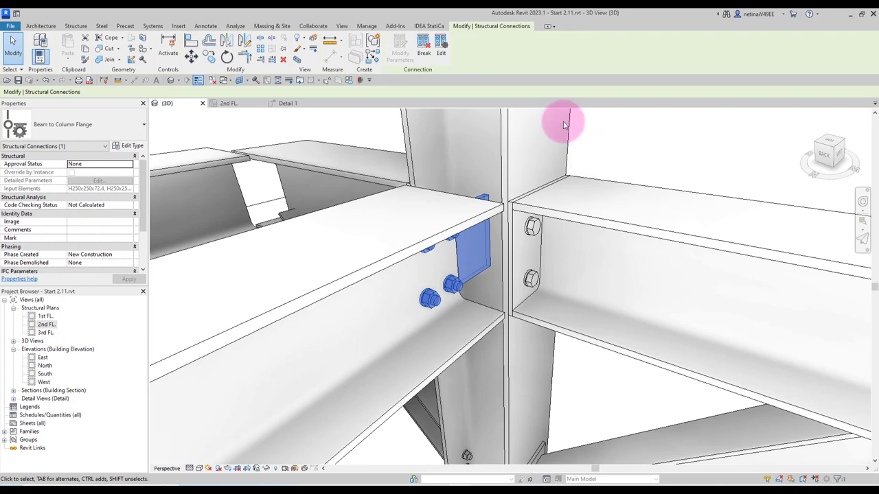
left_click(421, 61)
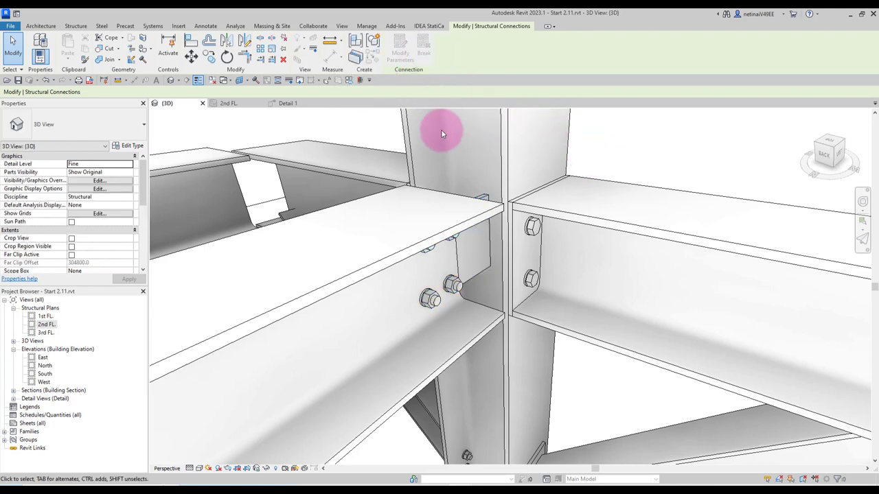
Select the loose end plate and its bolts and shift them in the 2nd FL. plan
left_click(484, 273)
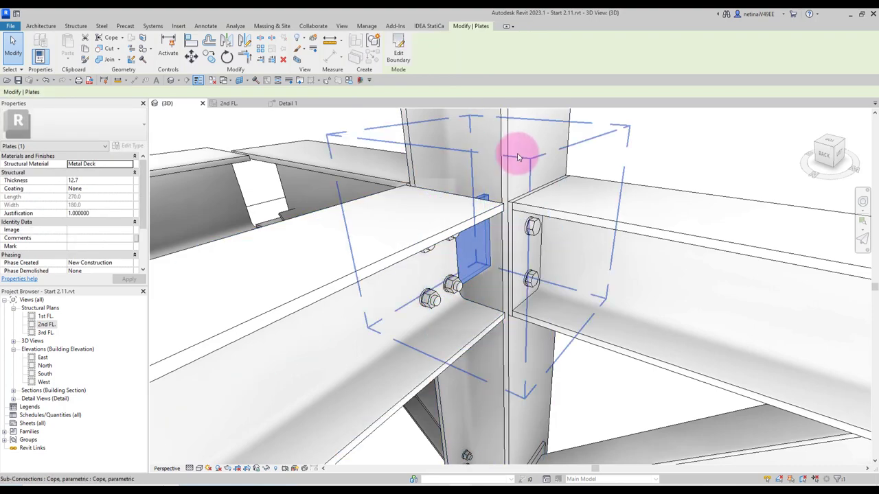
mouse_move(682, 290)
middle_mouse_down("shift")
mouse_move(672, 277)
mouse_move(720, 256)
mouse_move(863, 275)
mouse_move(695, 295)
mouse_move(520, 284)
middle_mouse_up("shift")
left_click(458, 292, "ctrl")
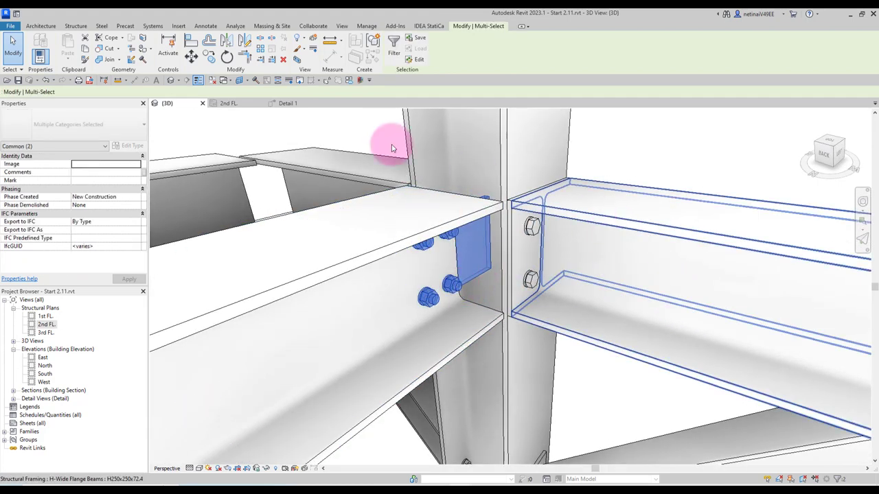
left_click(234, 110)
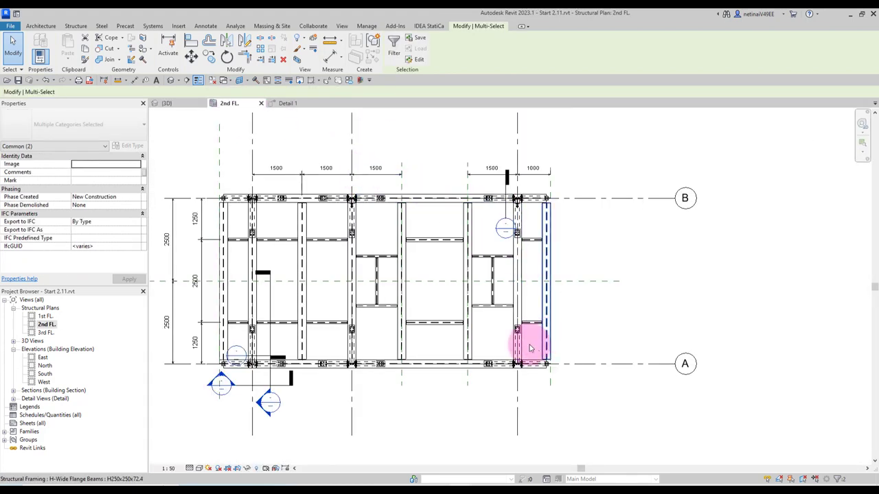
scroll(597, 357, "up", 3)
scroll(514, 359, "up", 3)
scroll(487, 347, "up", 2)
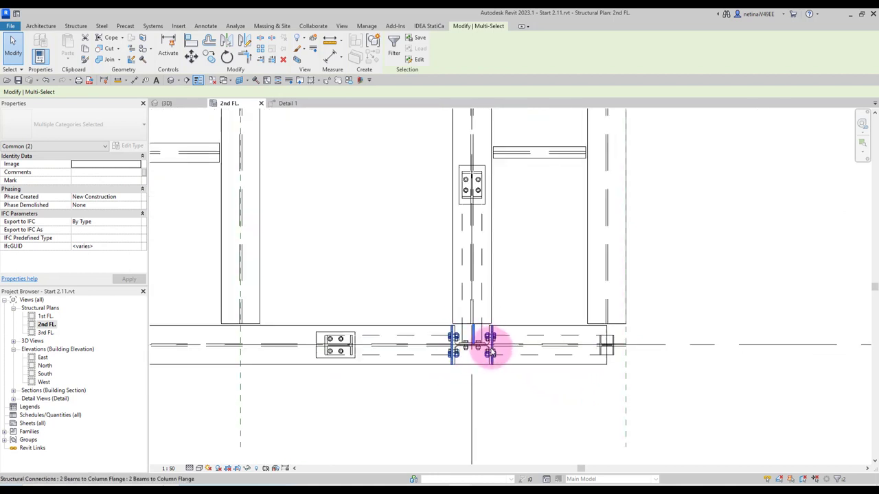
scroll(480, 343, "up", 1)
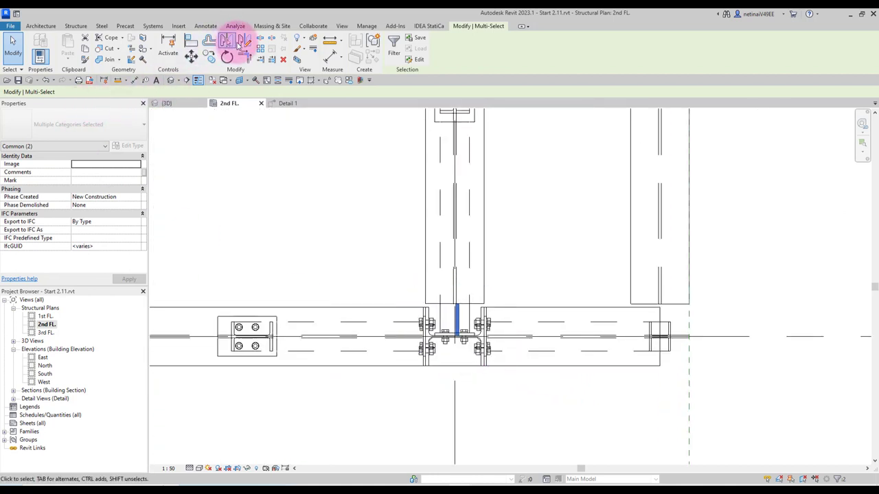
left_click(120, 84)
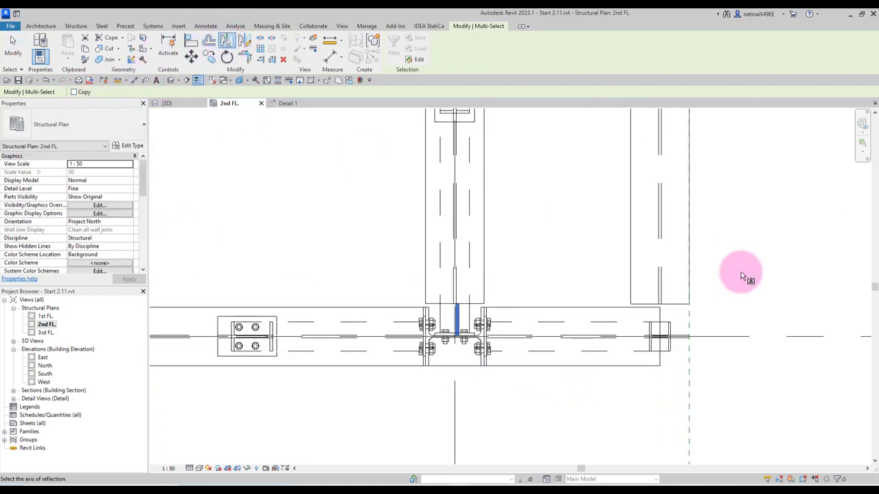
left_click(739, 330)
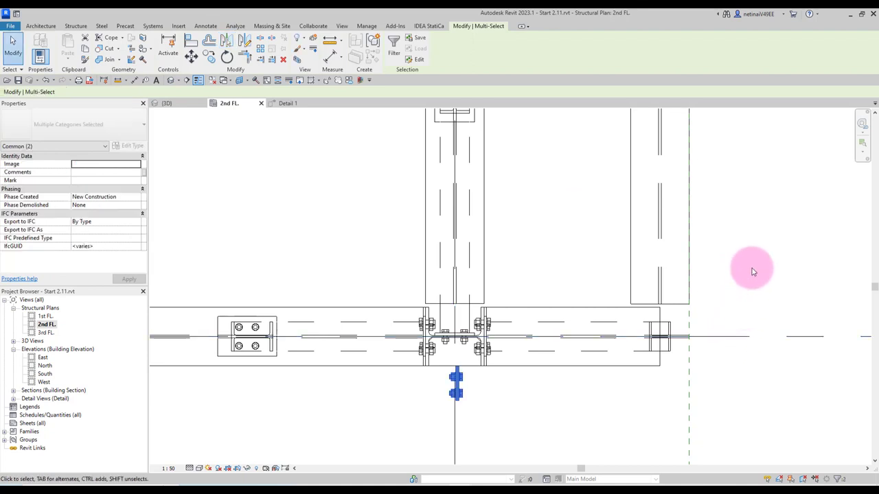
Mirror the plate and bolts about grid line 3, then return to the 3D view
left_click(568, 251)
scroll(514, 305, "up", 1)
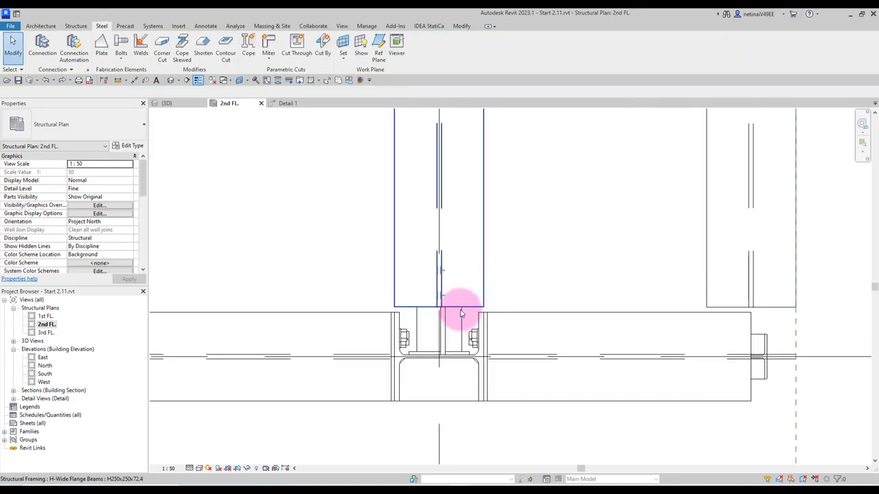
scroll(443, 327, "up", 2)
left_click(443, 323)
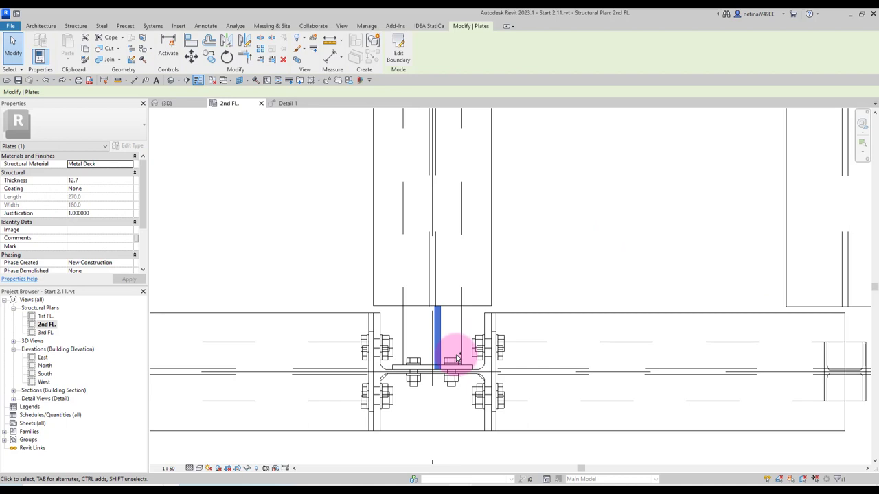
left_click(445, 289, "ctrl")
scroll(555, 255, "down", 2)
scroll(556, 249, "down", 1)
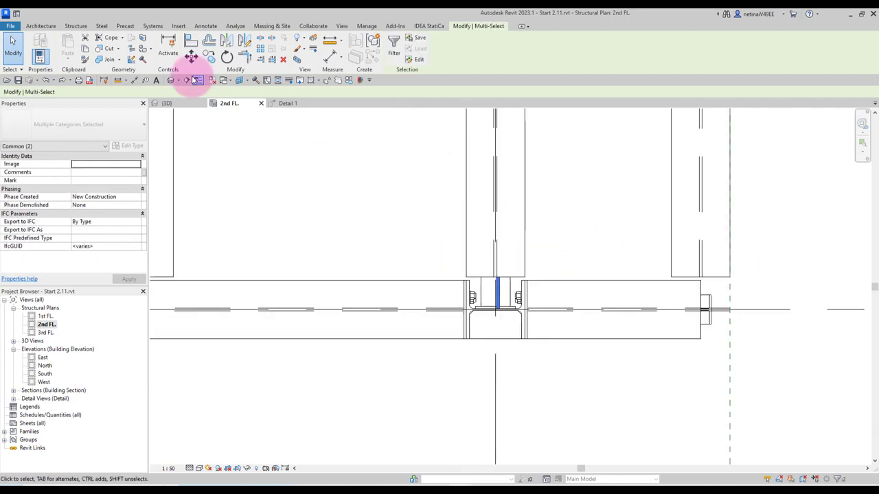
left_click(225, 42)
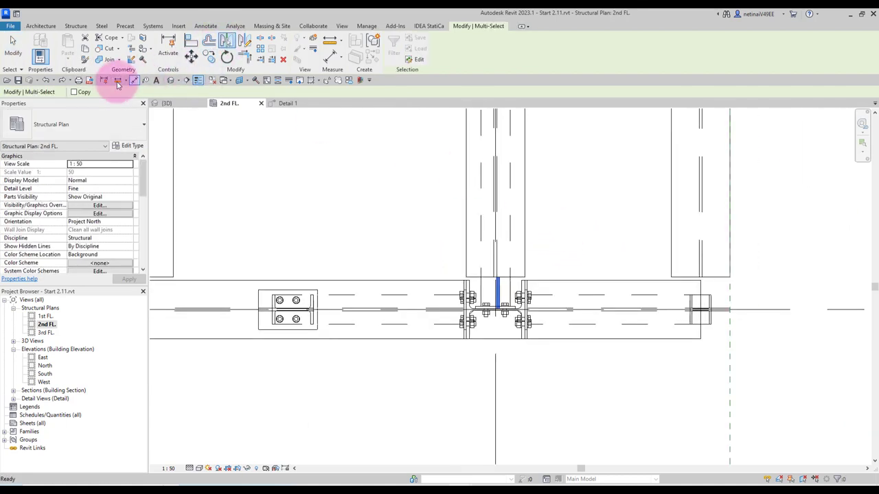
left_click(471, 373)
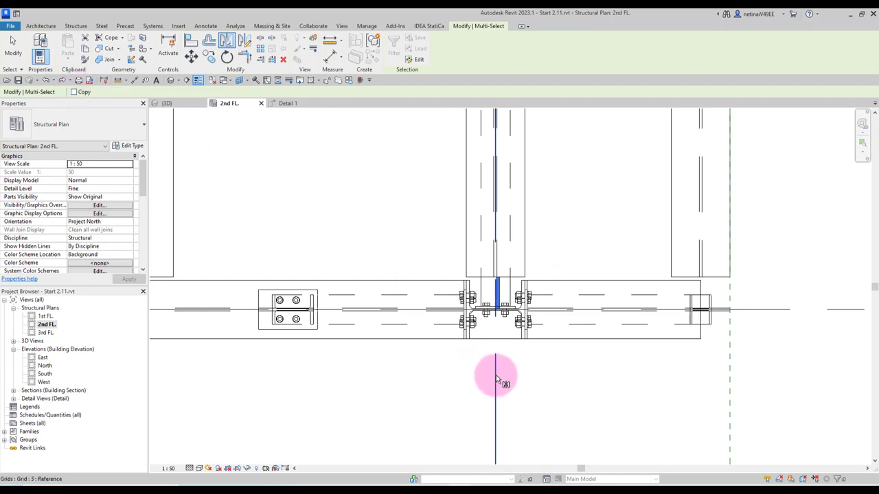
left_click(516, 381)
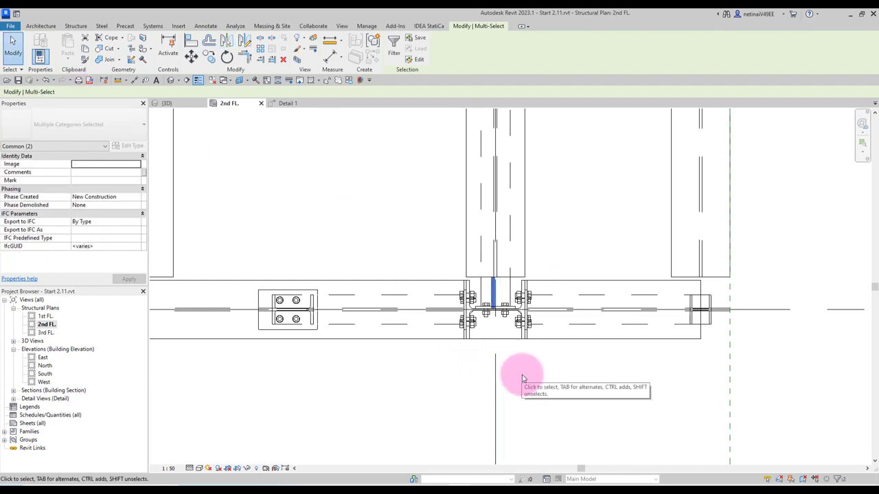
left_click(167, 103)
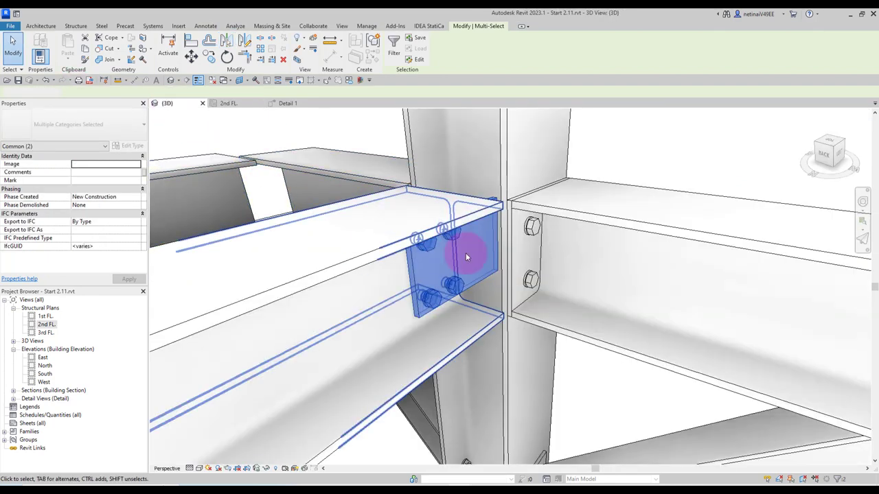
key("Escape")
left_click(509, 342)
mouse_move(508, 343)
middle_mouse_down("shift")
mouse_move(533, 332)
mouse_move(525, 337)
middle_mouse_up("shift")
left_click(267, 469)
left_click(302, 427)
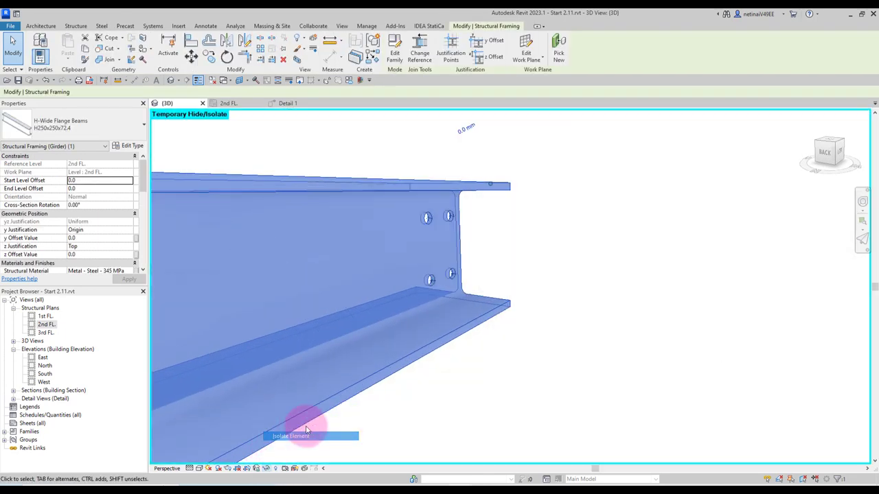
left_click(390, 386)
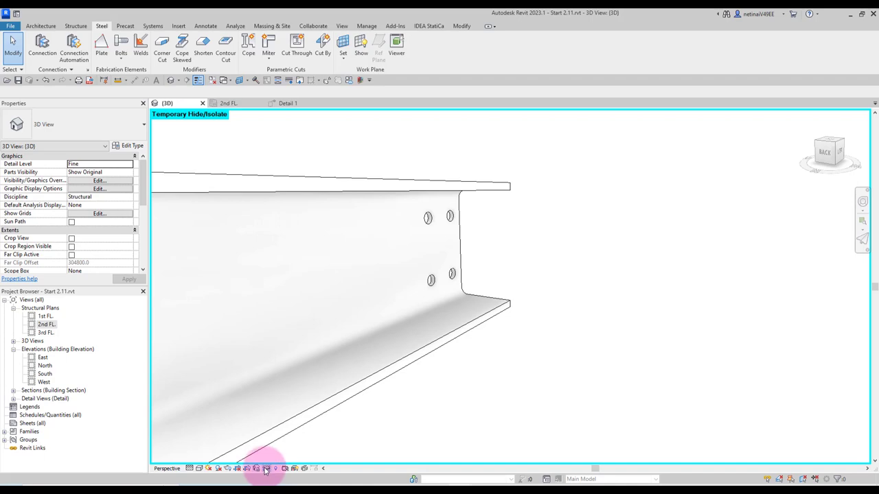
left_click(265, 469)
left_click(296, 458)
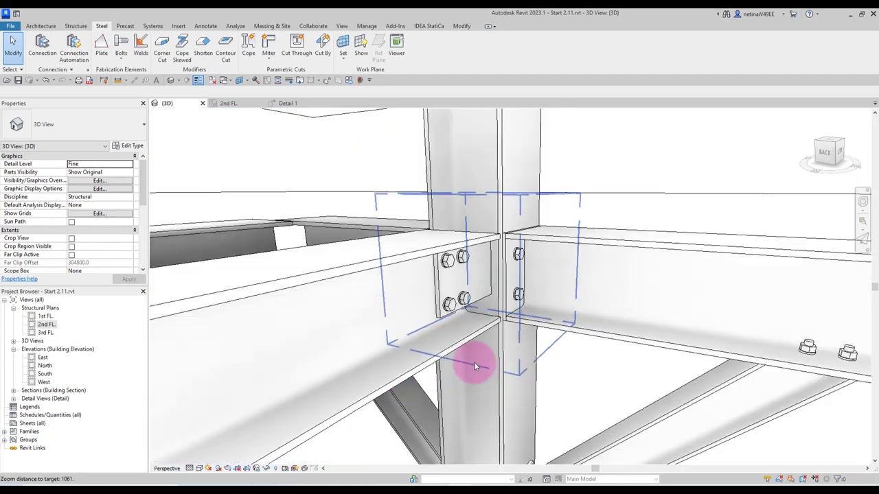
scroll(474, 362, "up", 5)
scroll(478, 299, "up", 2)
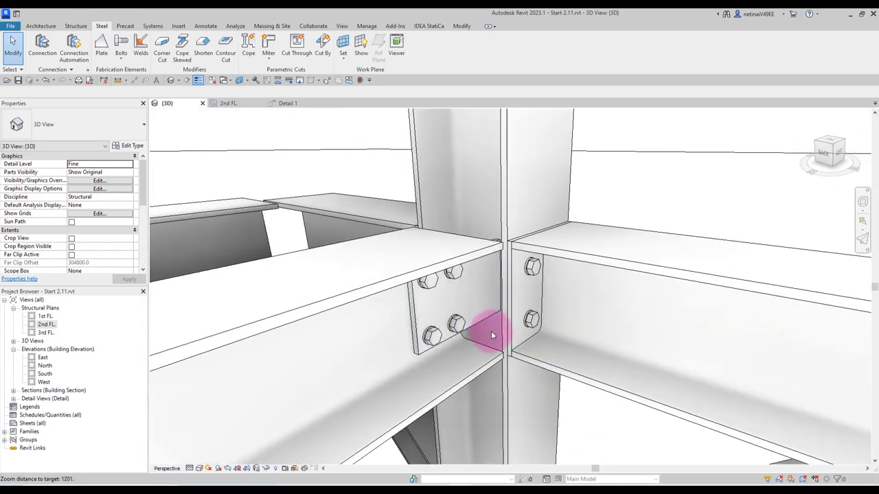
scroll(488, 300, "down", 3)
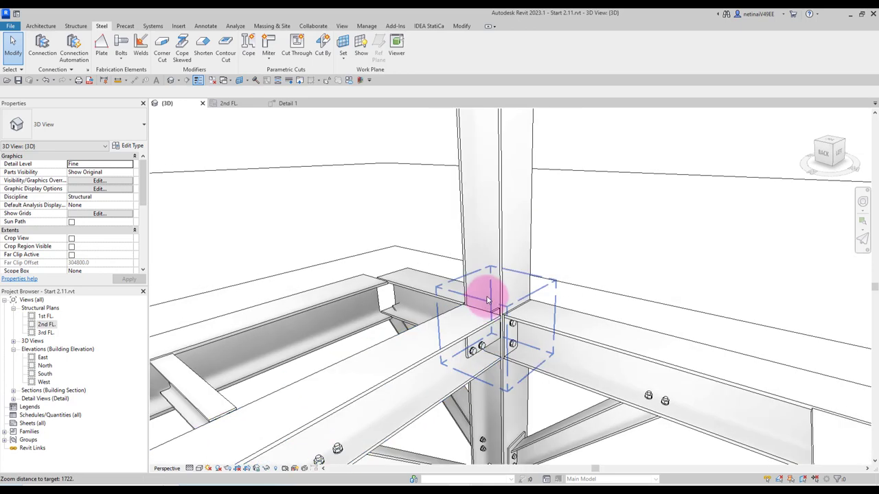
Place a Generic Connection on the column and beam, then customize it as 'Beam to Column Flange 2'
left_click(53, 54)
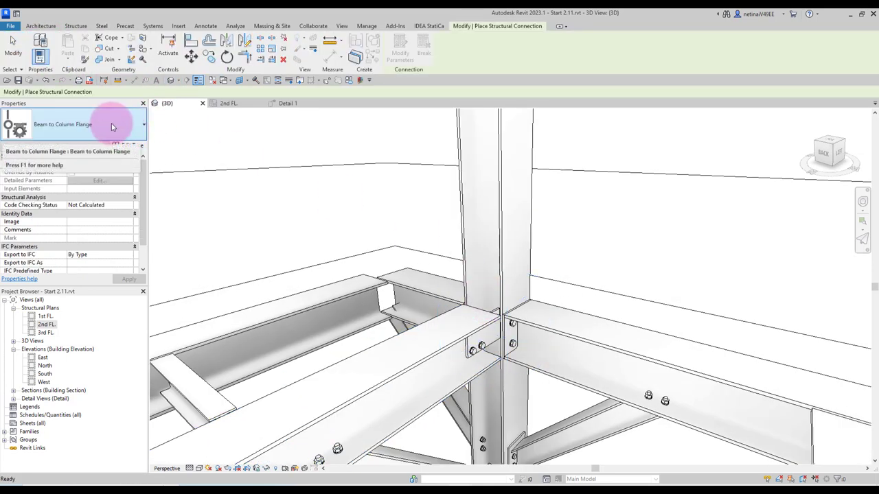
left_click(113, 127)
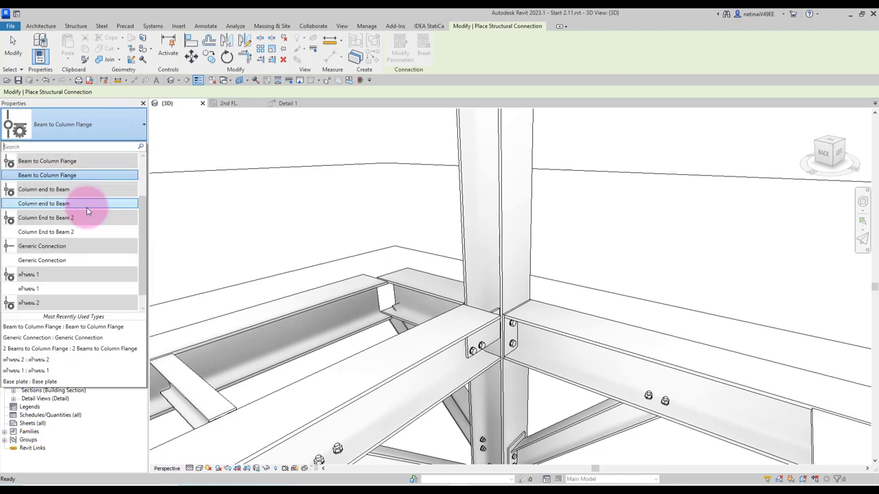
left_click(68, 262)
left_click(506, 249)
scroll(519, 381, "up", 2)
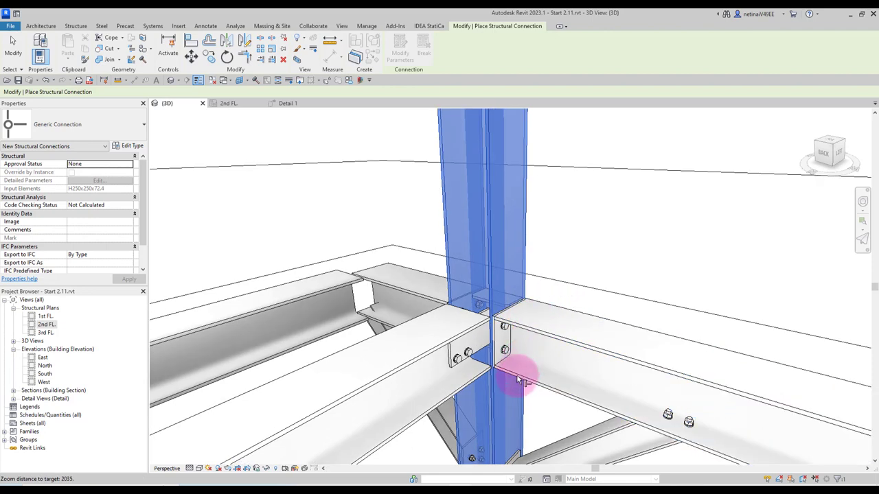
left_click(473, 378)
type("Beam to Column Flange 2")
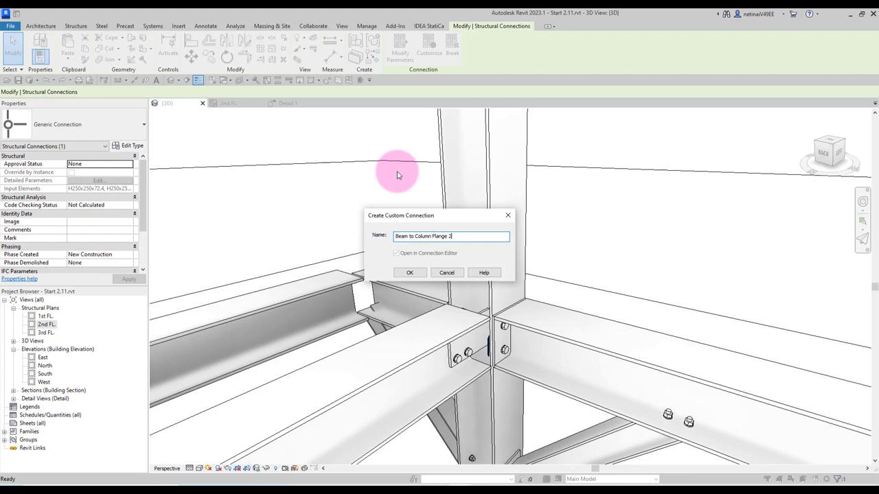
key("Return")
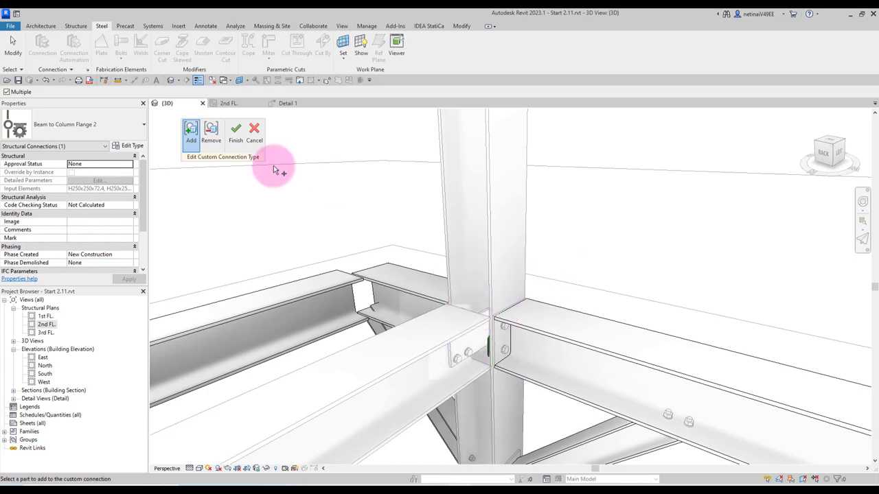
left_click(237, 142)
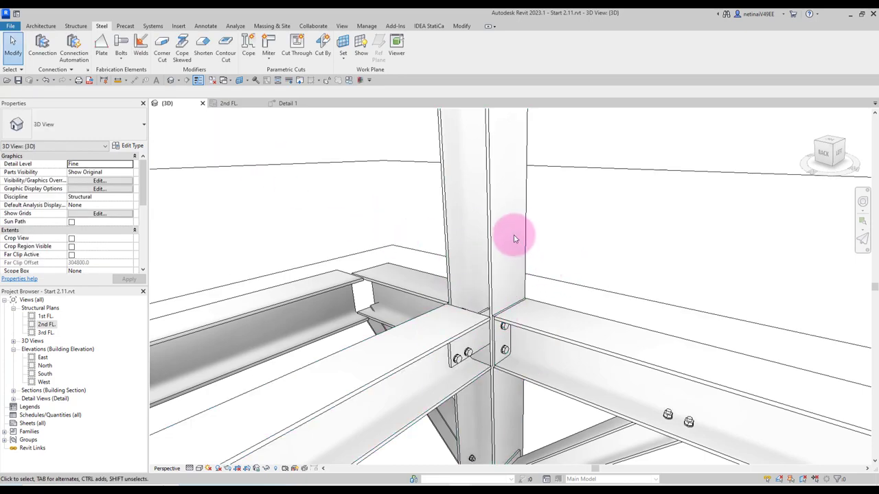
scroll(538, 198, "down", 3)
mouse_move(537, 198)
middle_mouse_down("shift")
mouse_move(573, 280)
mouse_move(579, 261)
mouse_move(547, 287)
mouse_move(579, 255)
mouse_move(598, 265)
mouse_move(589, 251)
mouse_move(555, 334)
mouse_move(432, 323)
mouse_move(405, 301)
mouse_move(540, 313)
mouse_move(598, 249)
mouse_move(455, 310)
mouse_move(474, 293)
mouse_move(579, 327)
mouse_move(530, 284)
mouse_move(604, 153)
mouse_move(597, 205)
mouse_move(623, 245)
mouse_move(476, 289)
mouse_move(471, 280)
middle_mouse_up("shift")
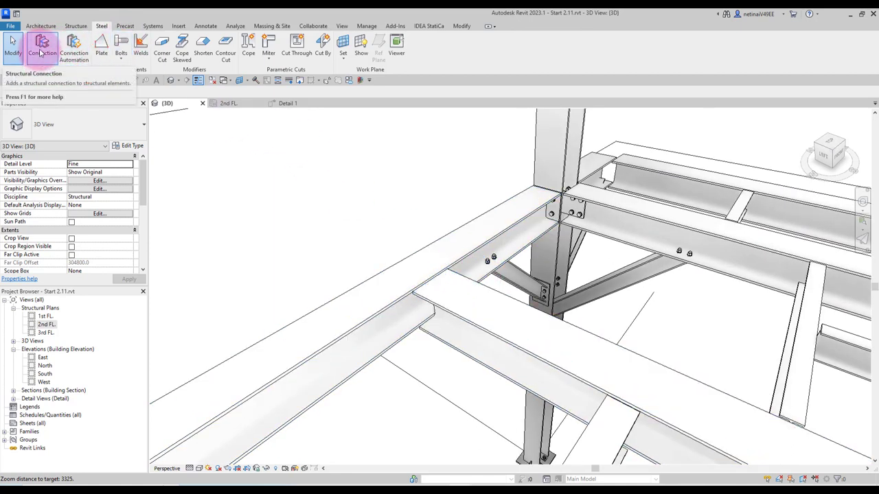
Place a Beam to Column Flange connection joining the cross beam to the edge beam
left_click(40, 52)
left_click(92, 123)
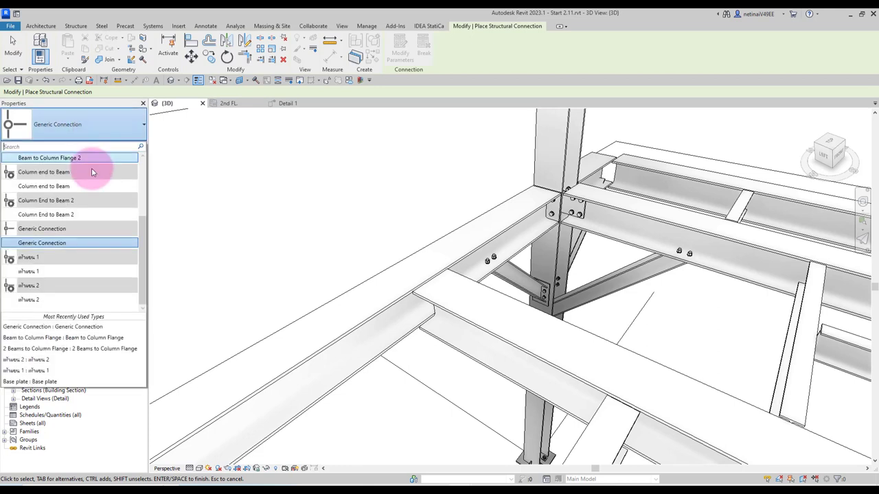
scroll(94, 213, "up", 3)
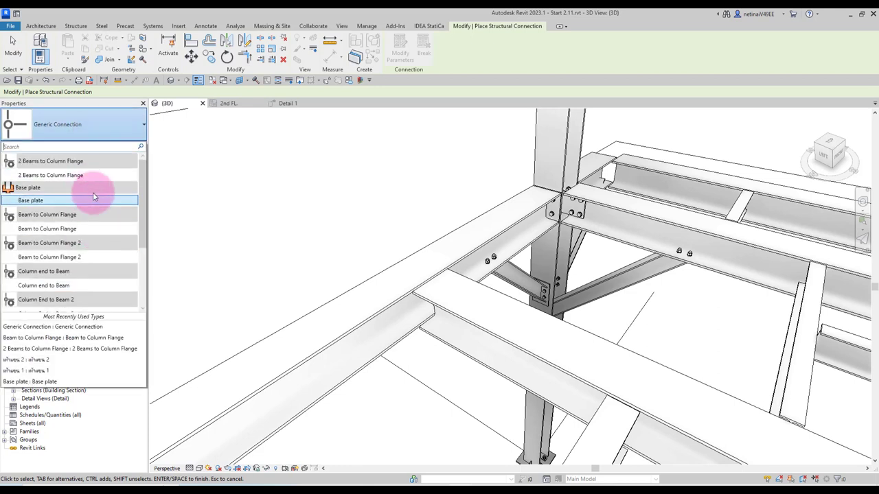
left_click(89, 175)
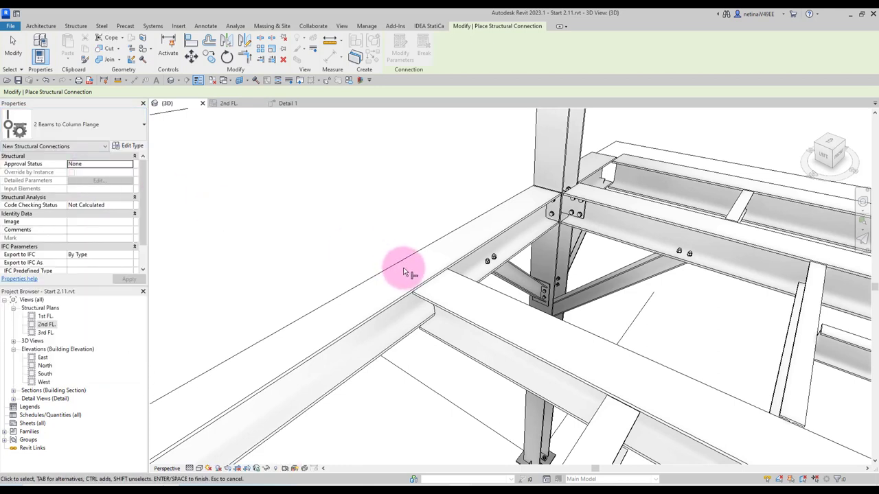
left_click(69, 124)
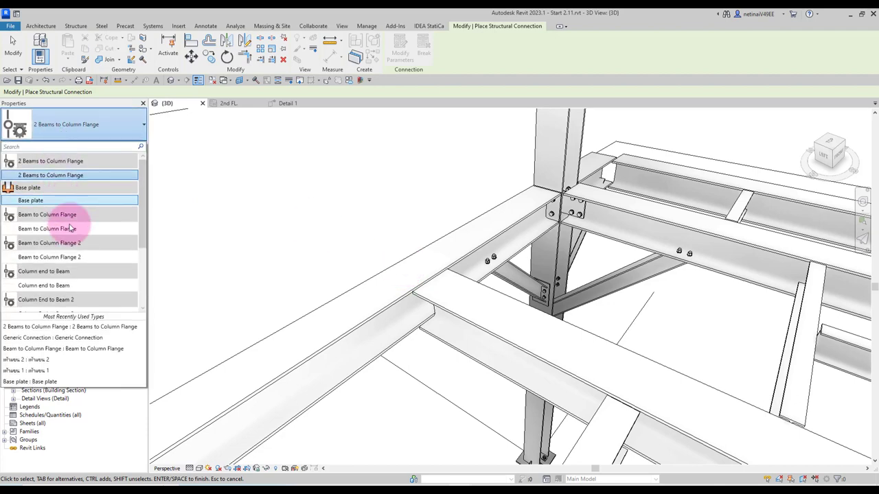
left_click(70, 229)
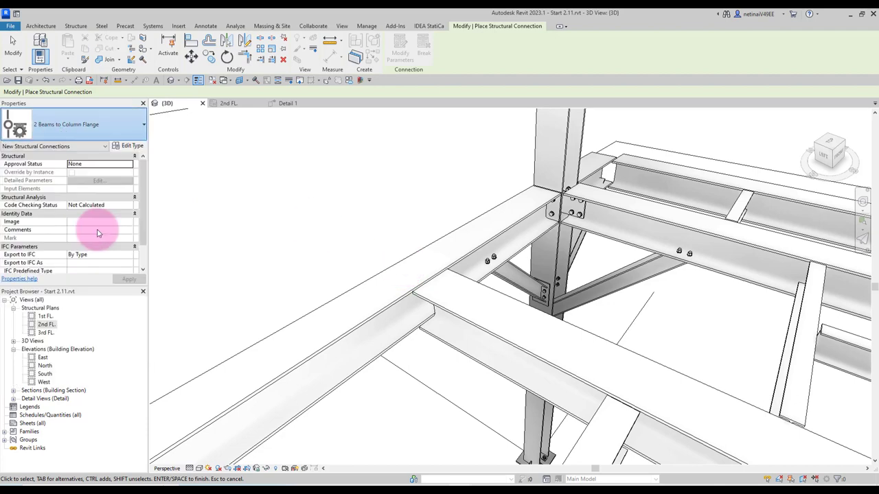
left_click(404, 302)
left_click(422, 284, "ctrl")
key("Return")
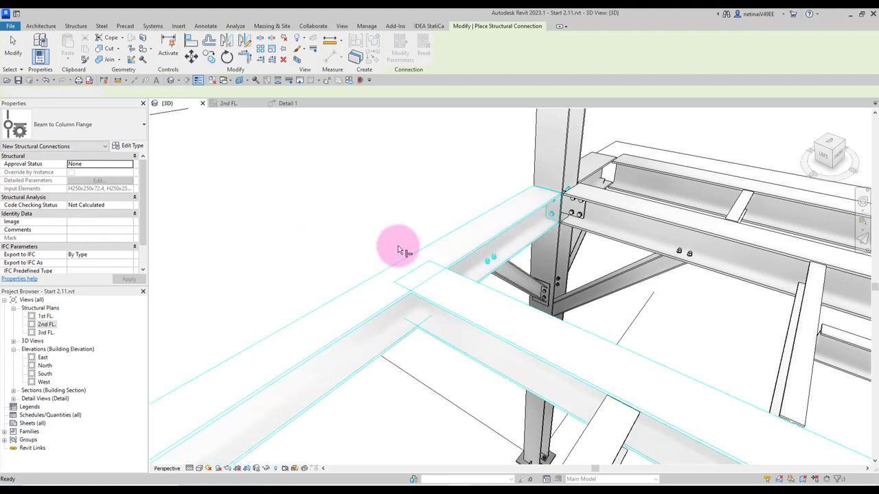
Zoom in and orbit around the new bolted connection to inspect it
left_click(382, 237)
scroll(398, 247, "up", 2)
scroll(439, 230, "up", 3)
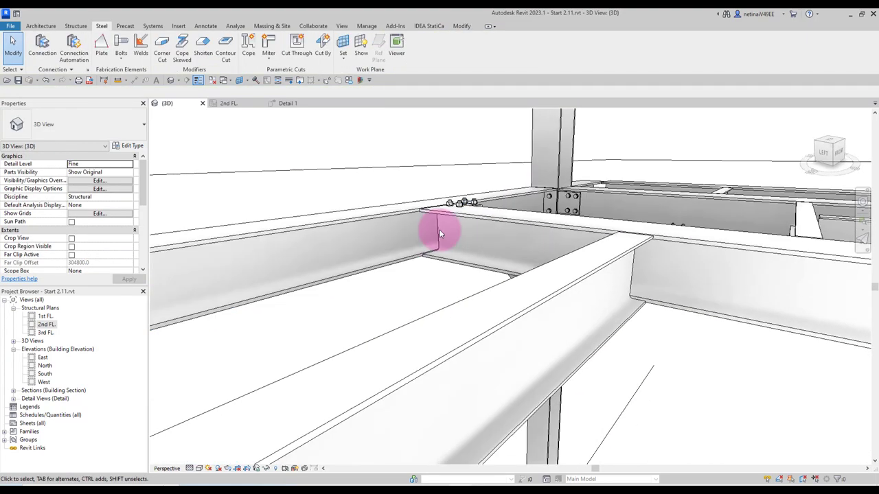
scroll(449, 180, "up", 3)
left_click(507, 225)
middle_click_drag(506, 225, 543, 237, "shift")
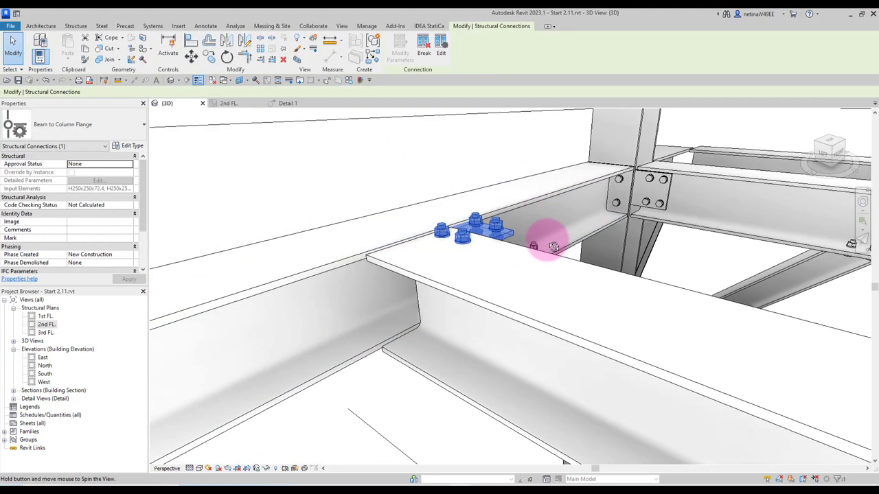
key("Escape")
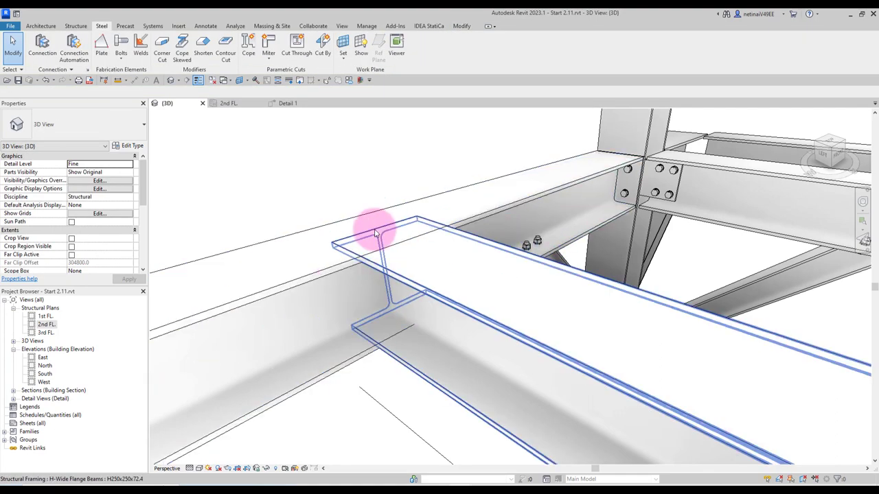
Zoom out and turn the view to see the whole steel frame
scroll(385, 264, "down", 3)
scroll(522, 274, "down", 3)
scroll(599, 270, "down", 2)
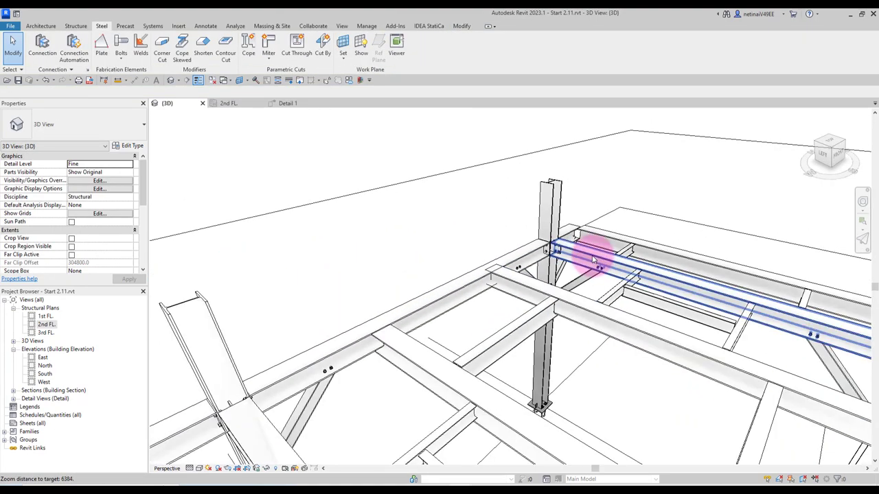
scroll(588, 255, "down", 2)
middle_click_drag(569, 363, 652, 350, "shift")
Bring another corner column joint into view and start a new structural connection
scroll(748, 377, "down", 2)
scroll(749, 376, "up", 2)
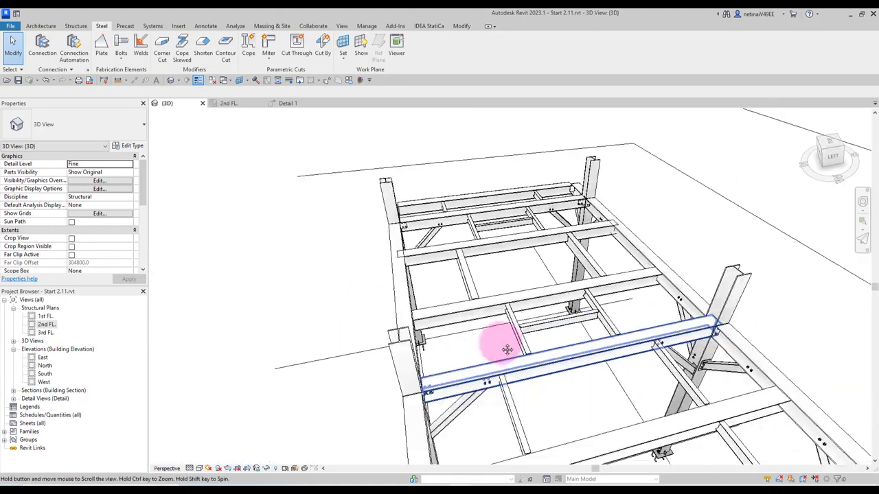
middle_click_drag(563, 349, 666, 349, "shift")
scroll(658, 340, "up", 2)
scroll(726, 326, "up", 2)
scroll(726, 289, "up", 2)
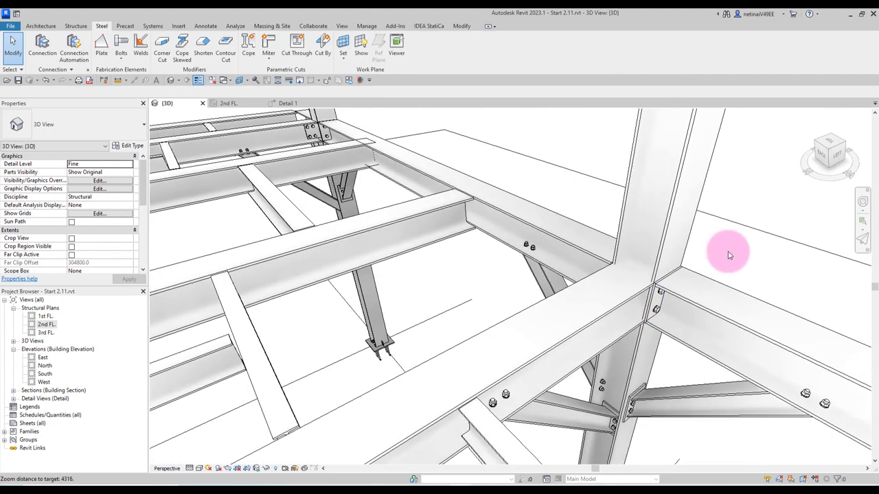
middle_click_drag(726, 252, 650, 246)
left_click(30, 55)
Place a Beam to Column Flange 2 connection between the corner column and its beam
left_click(78, 124)
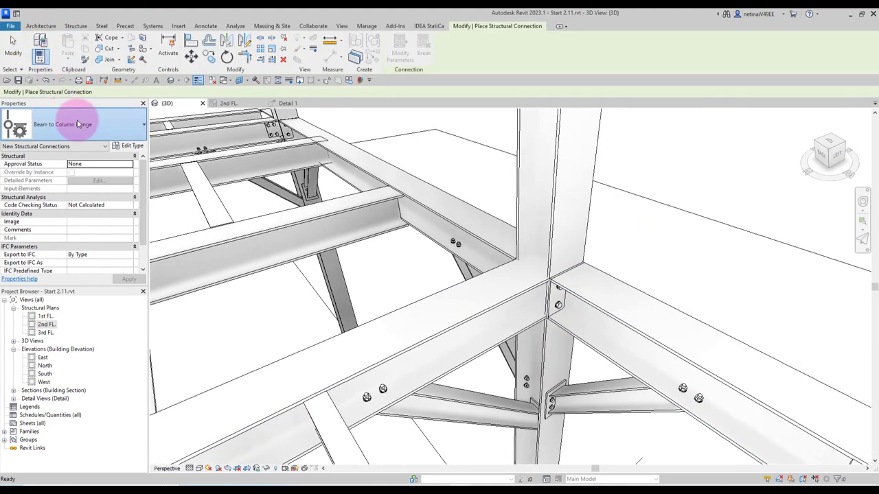
left_click(82, 203)
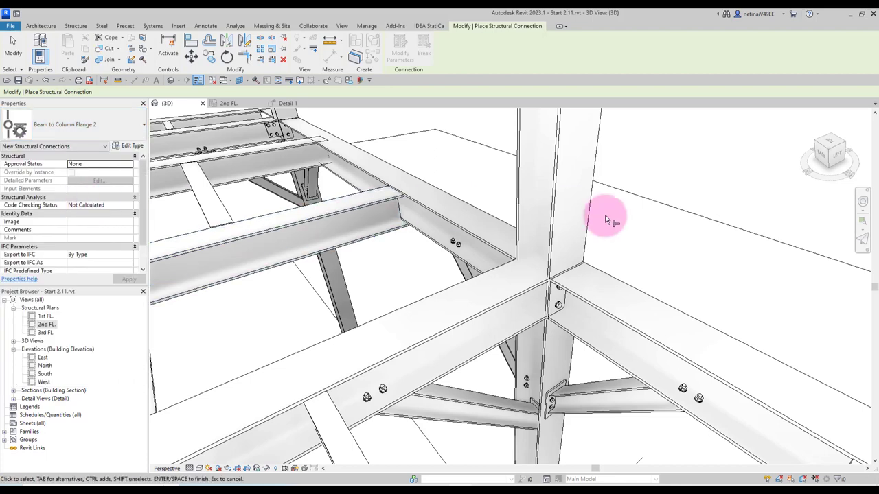
left_click(553, 220)
left_click(506, 294)
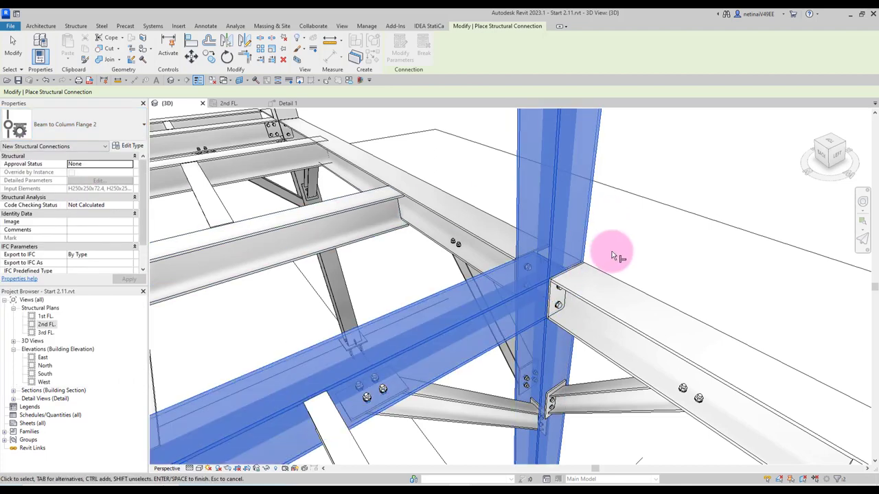
key("Return")
key("Escape")
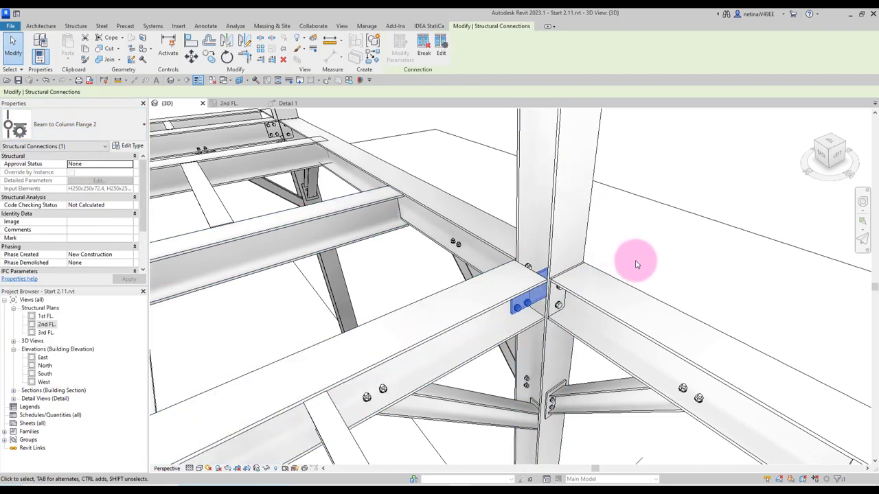
mouse_move(633, 257)
middle_mouse_down("shift")
mouse_move(761, 257)
mouse_move(657, 277)
mouse_move(592, 244)
middle_mouse_up("shift")
scroll(592, 244, "down", 4)
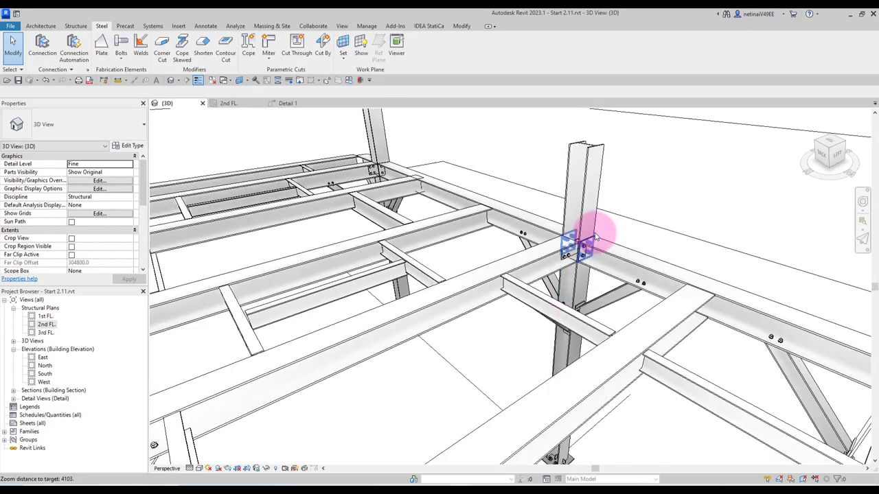
scroll(593, 221, "down", 4)
scroll(583, 243, "down", 4)
middle_click_drag(596, 287, 591, 266, "shift")
scroll(455, 265, "up", 2)
scroll(535, 336, "up", 2)
mouse_move(535, 335)
middle_mouse_down("shift")
mouse_move(391, 337)
mouse_move(402, 210)
mouse_move(422, 186)
mouse_move(440, 257)
middle_mouse_up("shift")
scroll(540, 147, "up", 2)
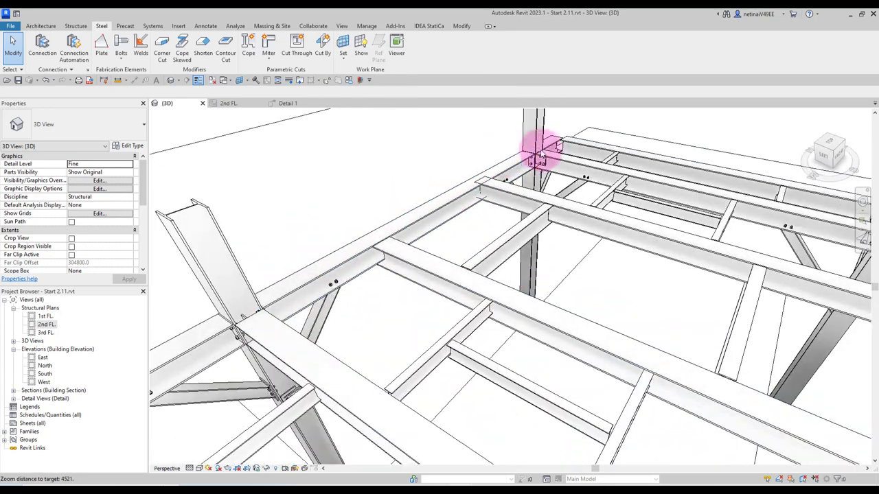
scroll(563, 151, "up", 1)
scroll(550, 180, "up", 1)
scroll(446, 197, "down", 2)
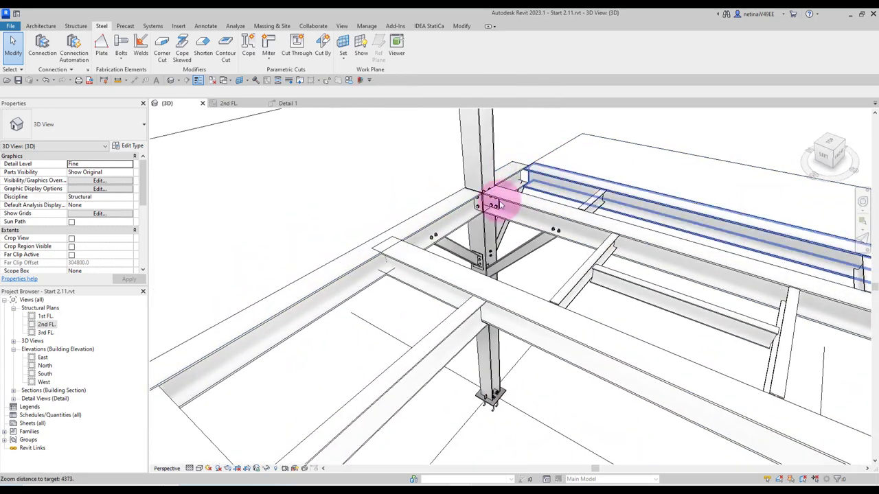
scroll(442, 190, "down", 2)
scroll(514, 181, "down", 2)
scroll(511, 271, "down", 1)
mouse_move(511, 271)
middle_mouse_down("shift")
mouse_move(490, 232)
mouse_move(455, 251)
mouse_move(421, 249)
mouse_move(553, 251)
middle_mouse_up("shift")
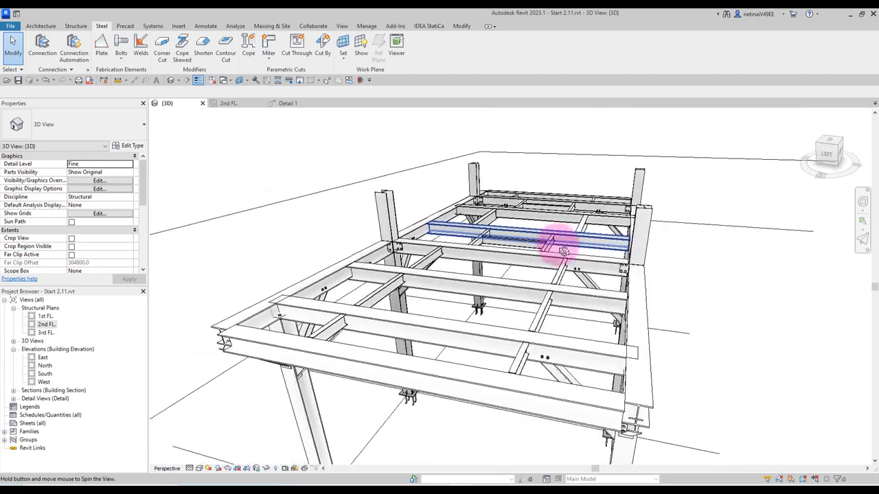
scroll(291, 324, "up", 2)
scroll(345, 315, "up", 2)
mouse_move(344, 315)
middle_mouse_down("shift")
mouse_move(504, 235)
mouse_move(563, 236)
mouse_move(298, 330)
middle_mouse_up("shift")
scroll(398, 294, "down", 3)
mouse_move(398, 293)
middle_mouse_down("shift")
mouse_move(412, 264)
mouse_move(448, 257)
middle_mouse_up("shift")
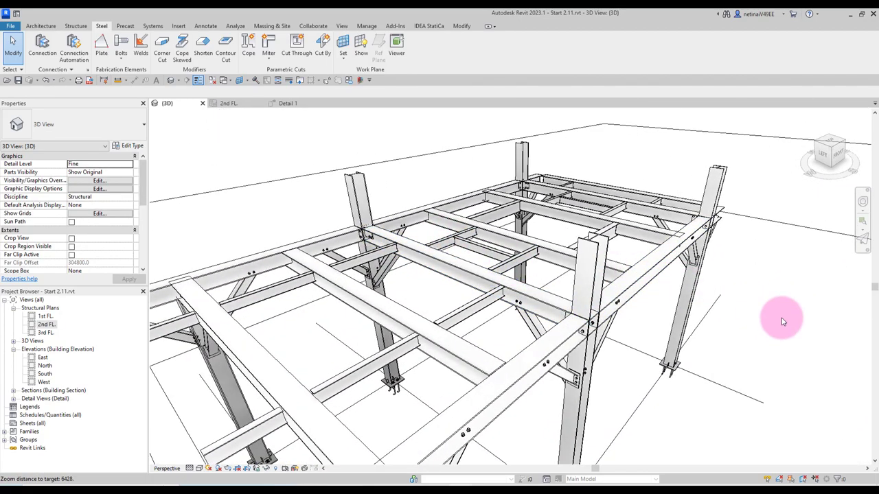